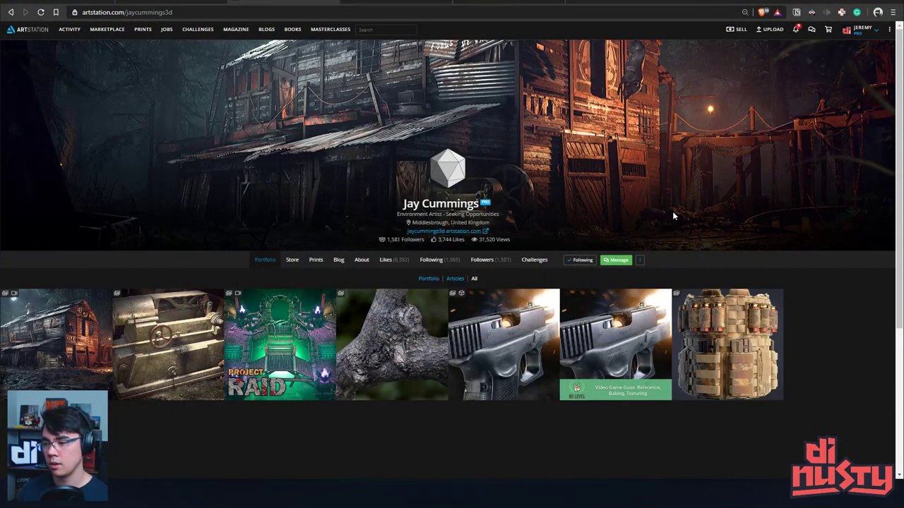
Step: Open the Procedural MOLLE Chest Rig artwork and scroll through all its images
click(748, 342)
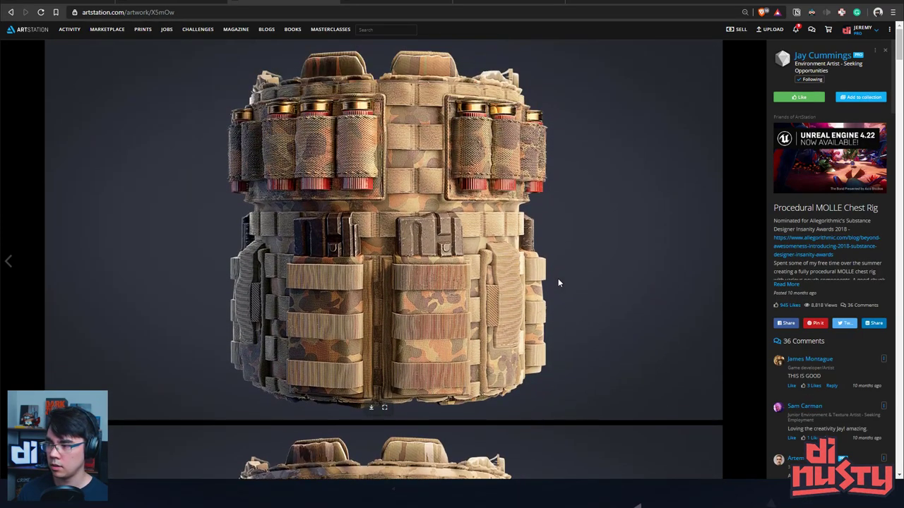
scroll(558, 282, down, 1)
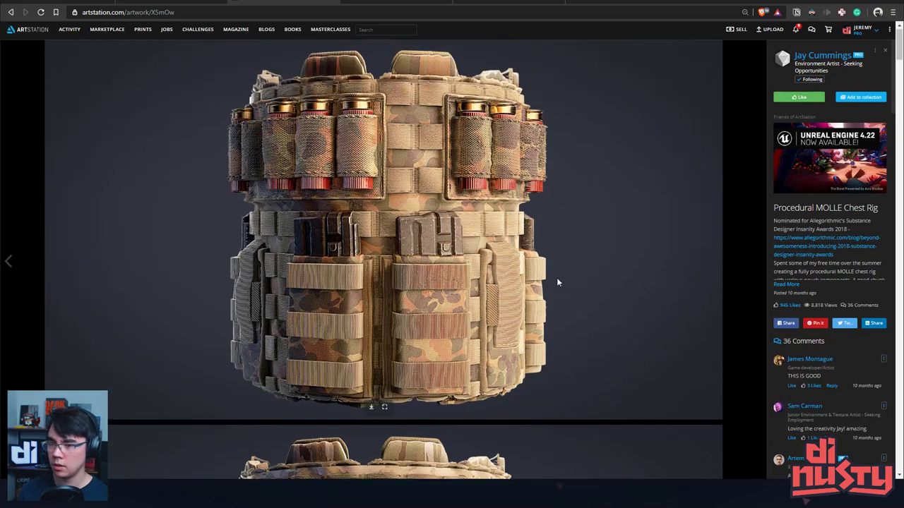
scroll(438, 283, down, 4)
scroll(449, 285, down, 6)
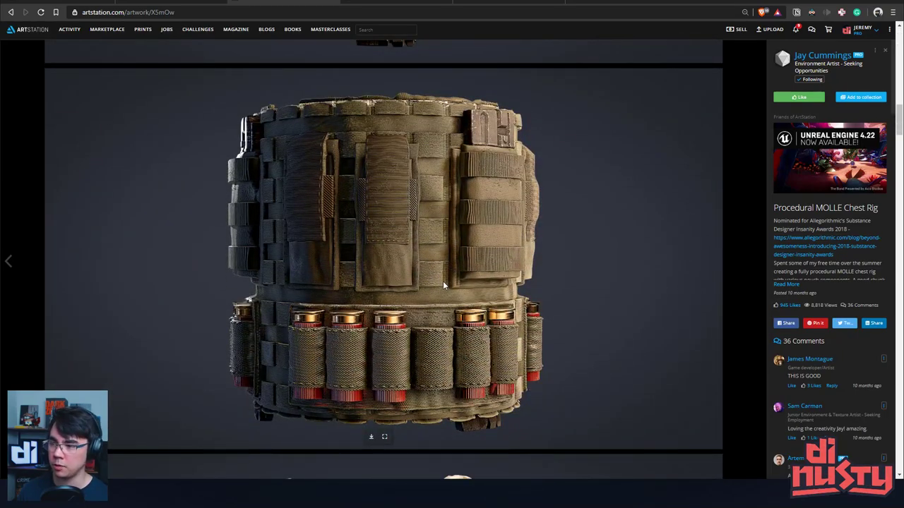
scroll(821, 304, down, 10)
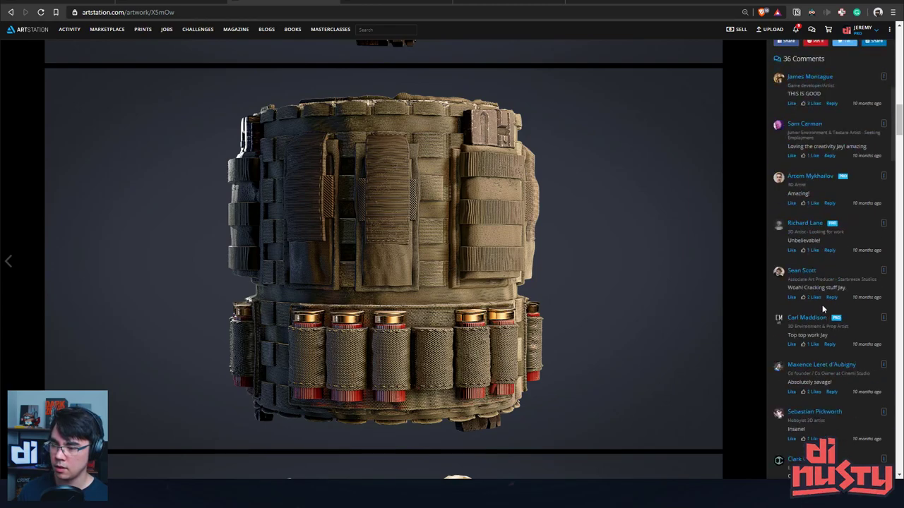
scroll(818, 304, down, 10)
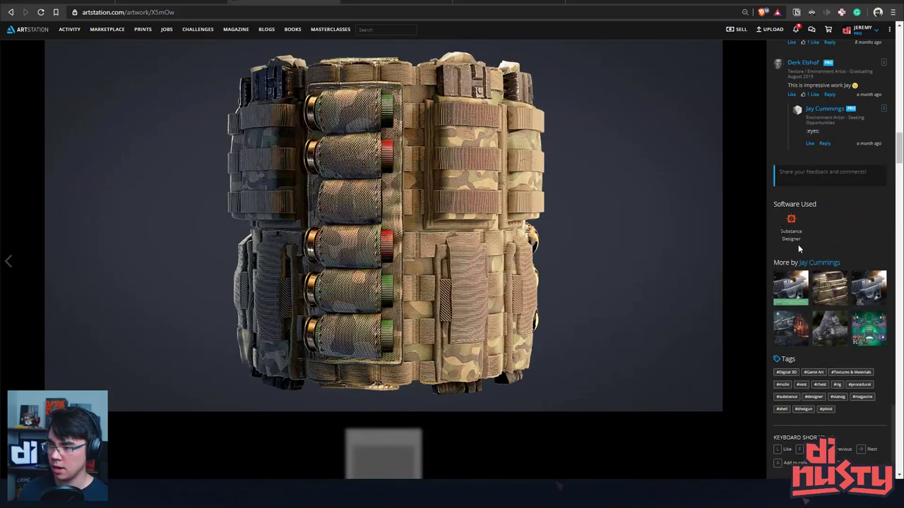
scroll(528, 312, down, 4)
scroll(476, 257, down, 1)
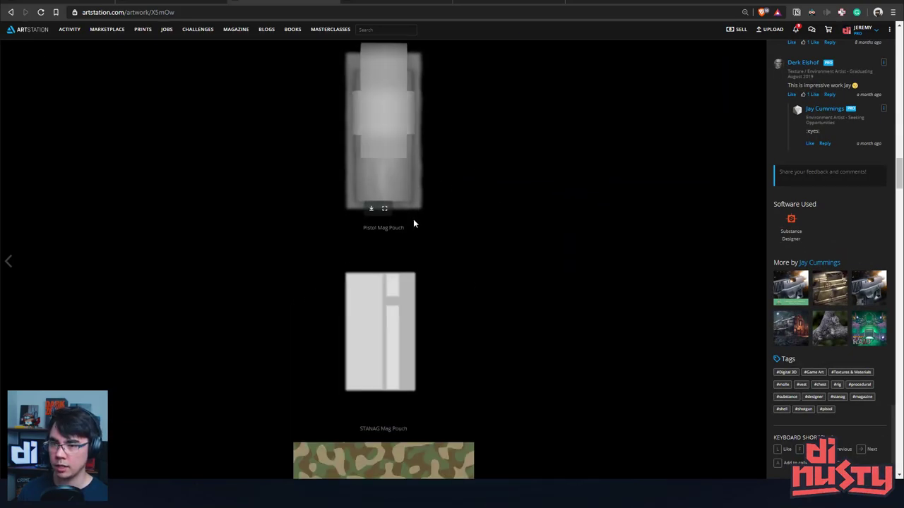
scroll(412, 217, down, 7)
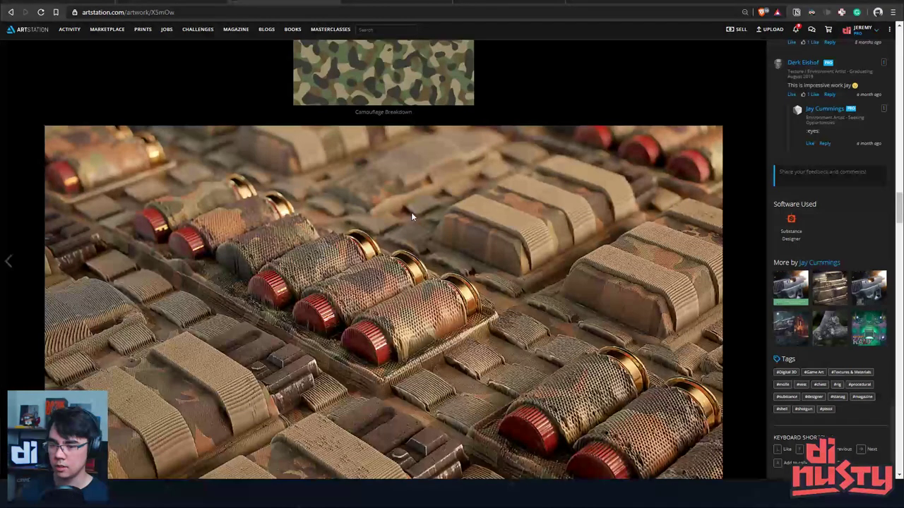
scroll(413, 216, down, 1)
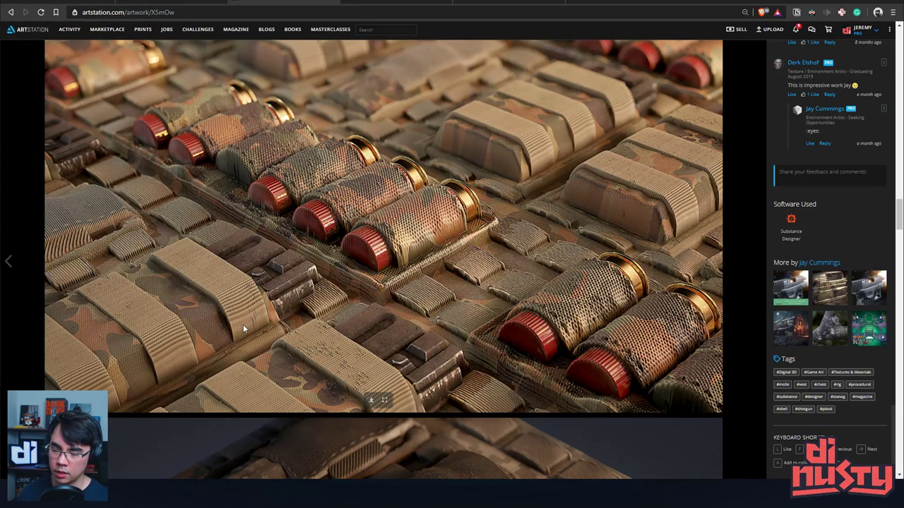
scroll(238, 317, down, 15)
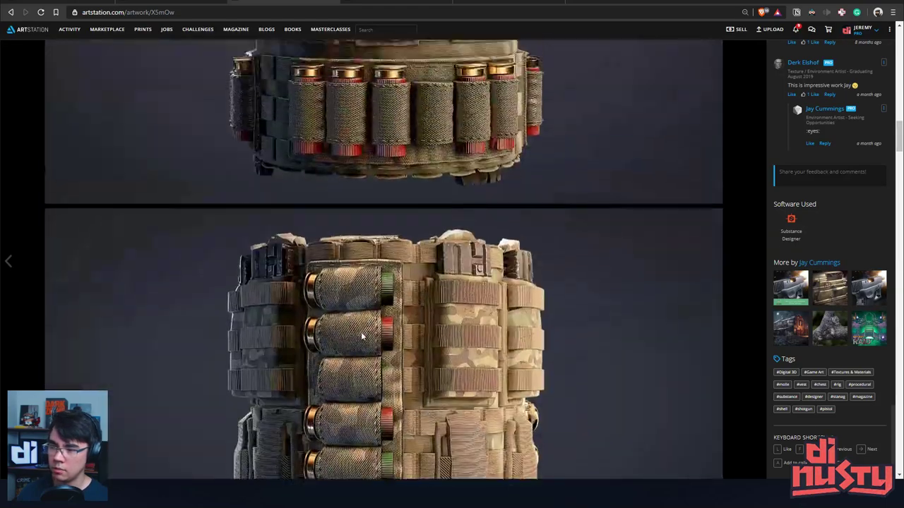
scroll(361, 336, down, 15)
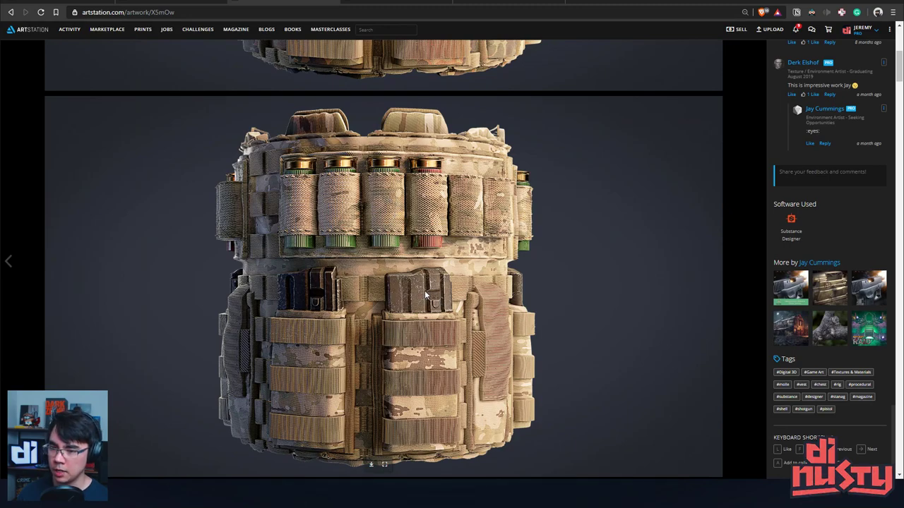
scroll(422, 290, down, 5)
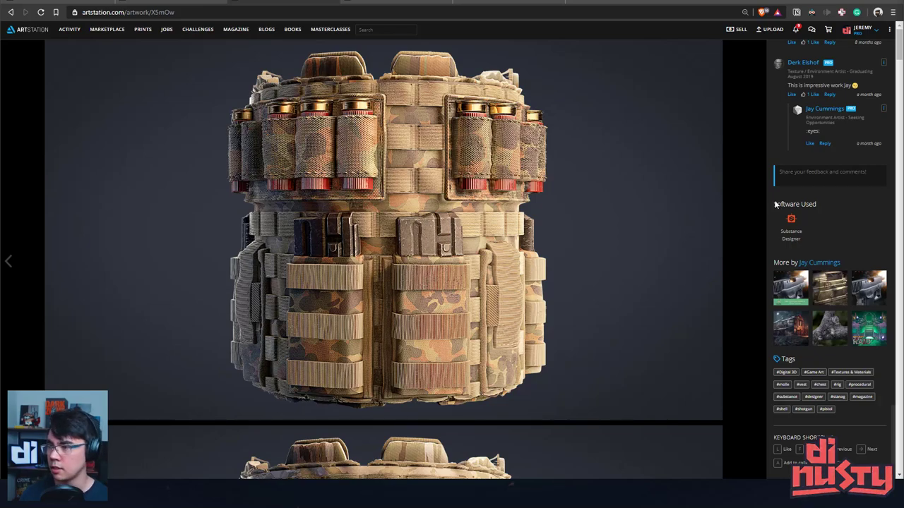
Step: Go back to the profile and browse the Glock 26 Gen 4 artwork
key(alt+Left)
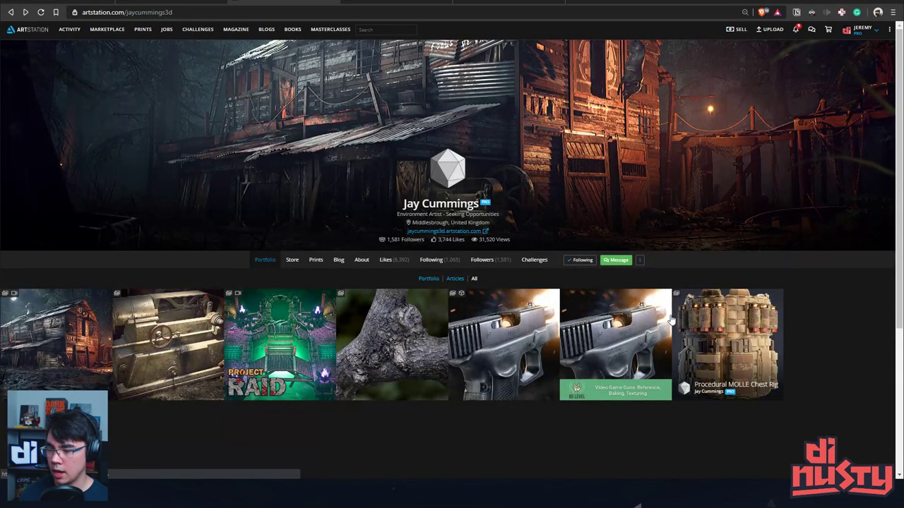
click(494, 339)
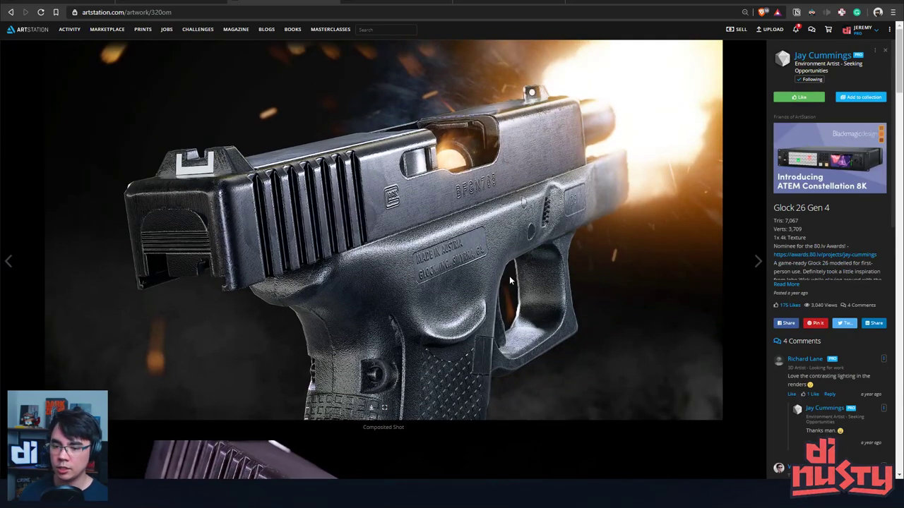
scroll(462, 281, down, 5)
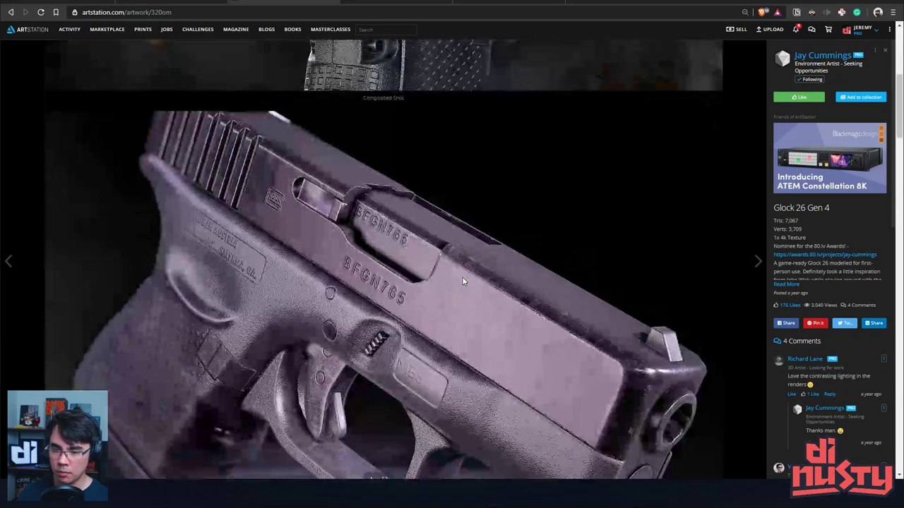
scroll(463, 281, down, 7)
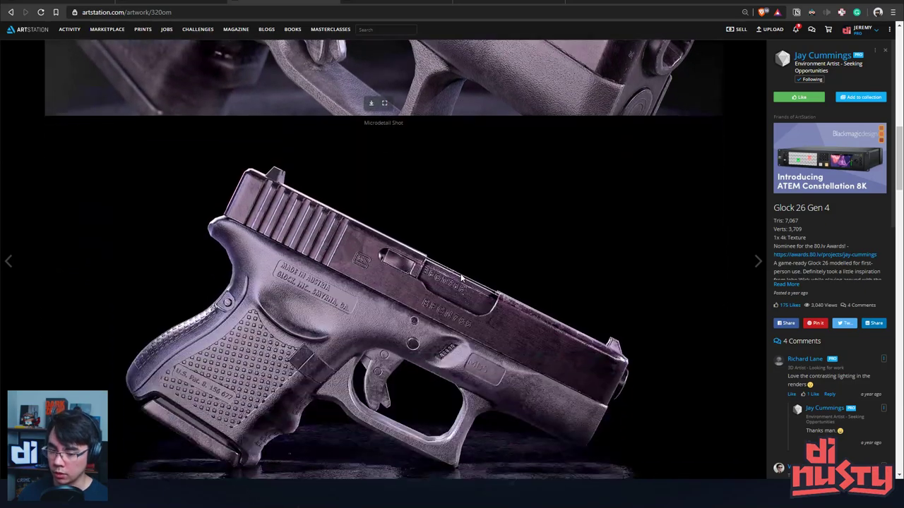
Step: Browse Photogrammetry Game Assets #1, then return to the profile and open Project Raid - Environment Art
key(alt+Left)
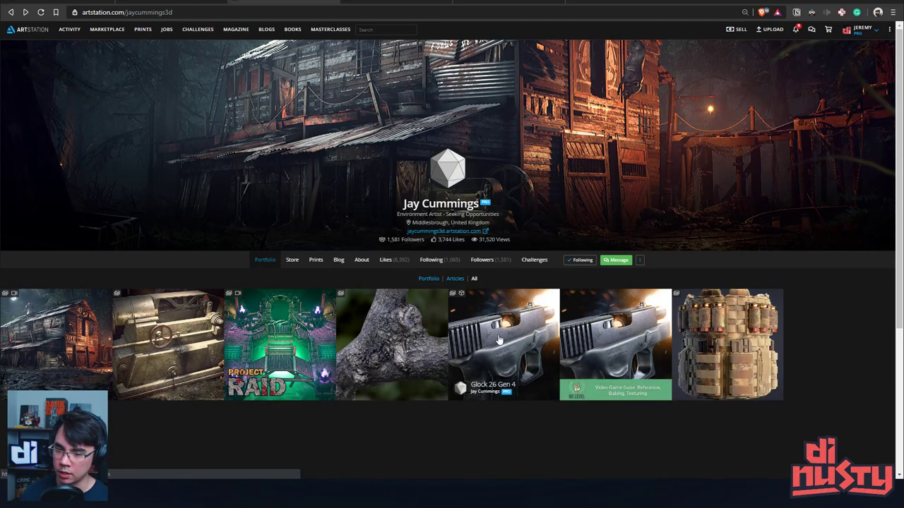
click(385, 313)
scroll(385, 304, down, 4)
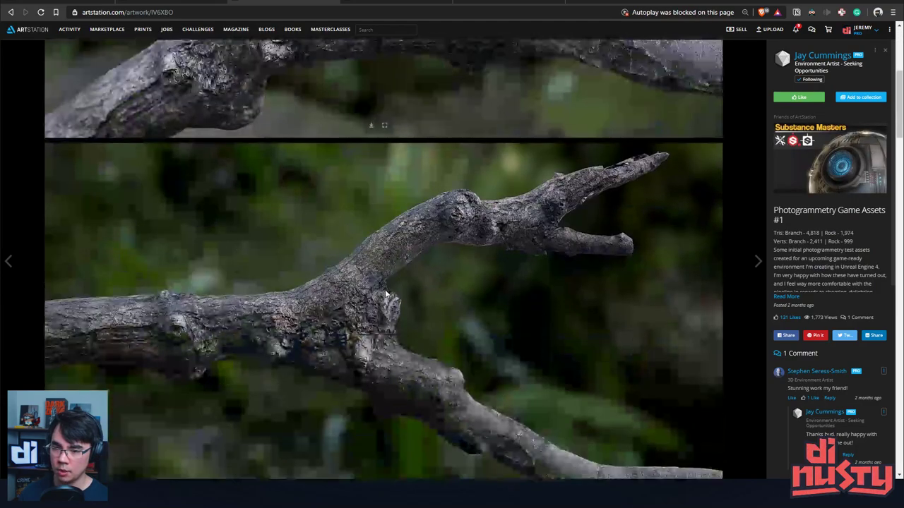
scroll(386, 290, down, 10)
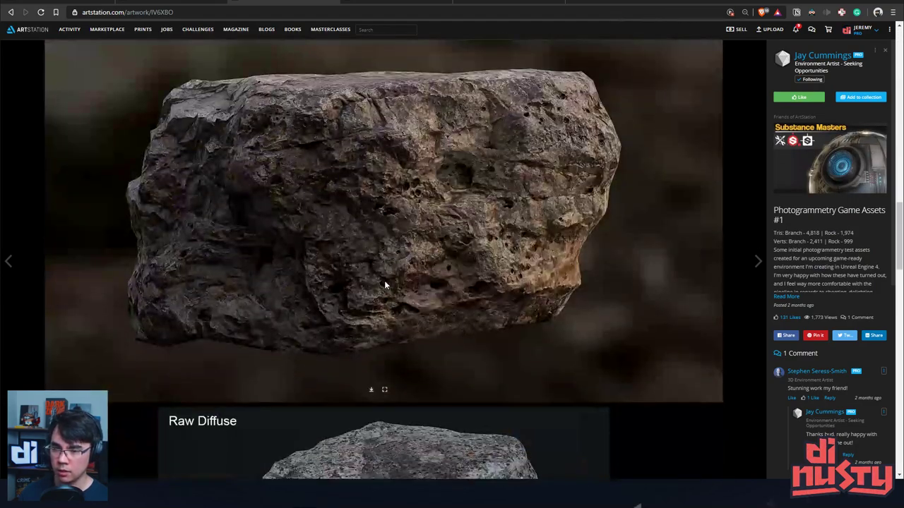
scroll(386, 284, down, 10)
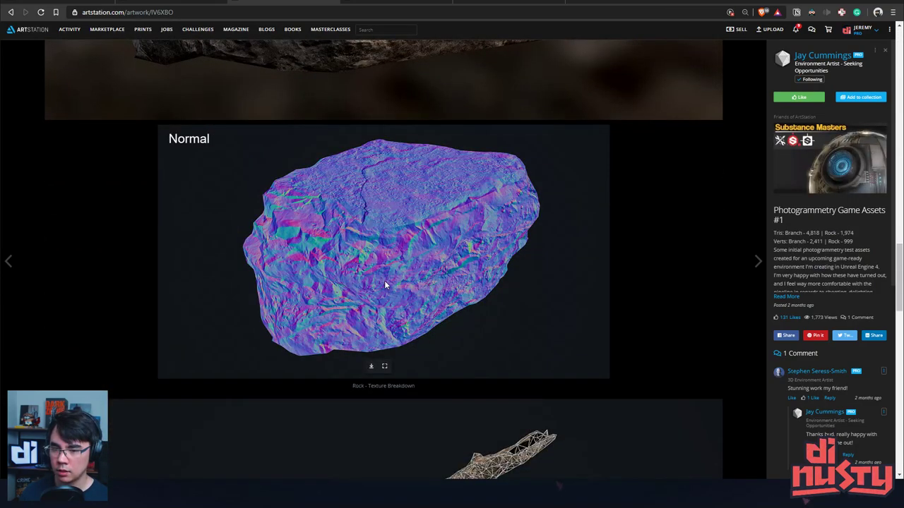
scroll(374, 247, down, 2)
scroll(595, 240, down, 5)
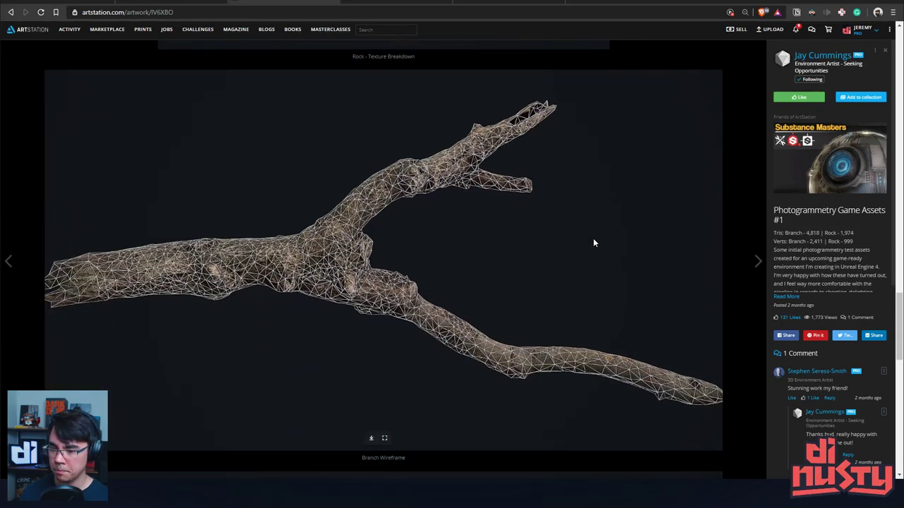
scroll(593, 242, down, 6)
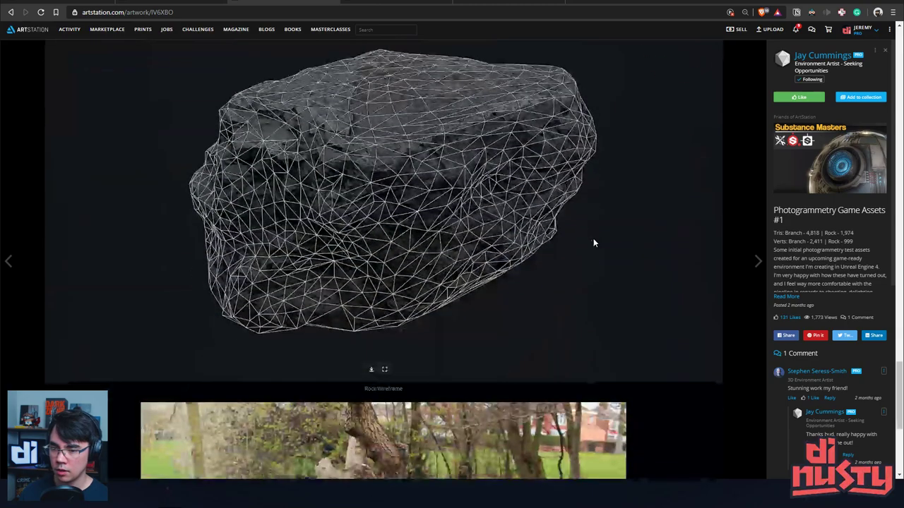
scroll(594, 242, down, 5)
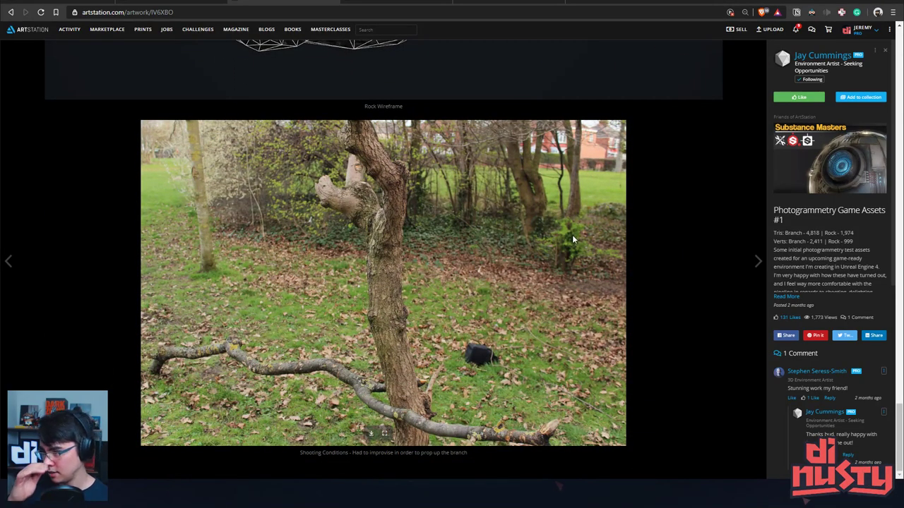
scroll(569, 227, up, 15)
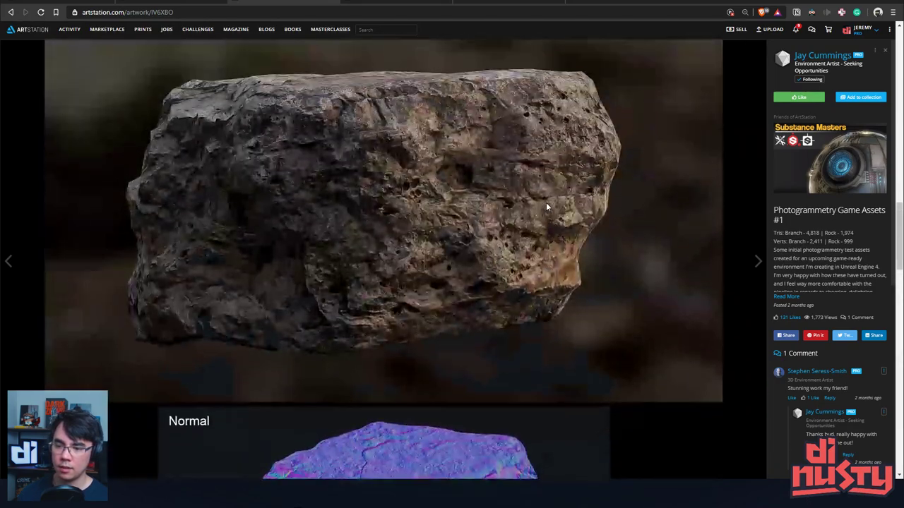
key(alt+Left)
click(576, 306)
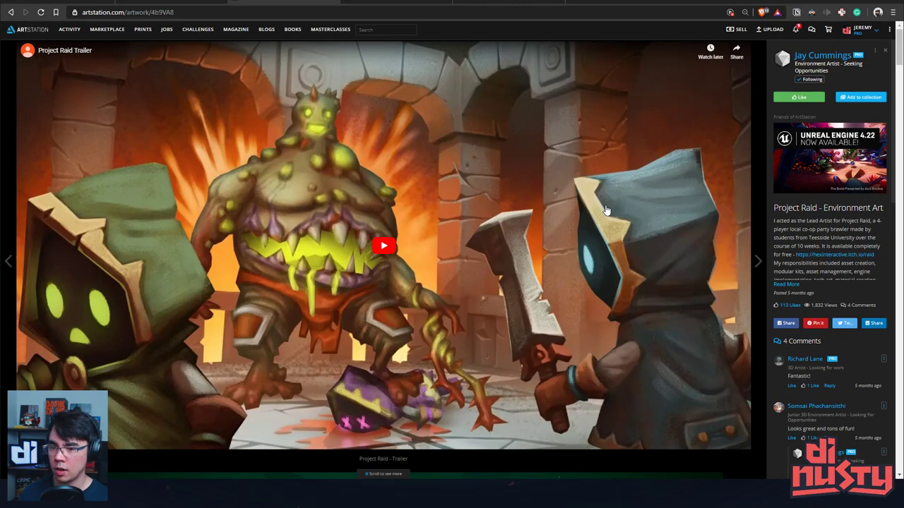
Step: Play the Project Raid trailer, change its video quality, and jump back to an earlier point
click(378, 250)
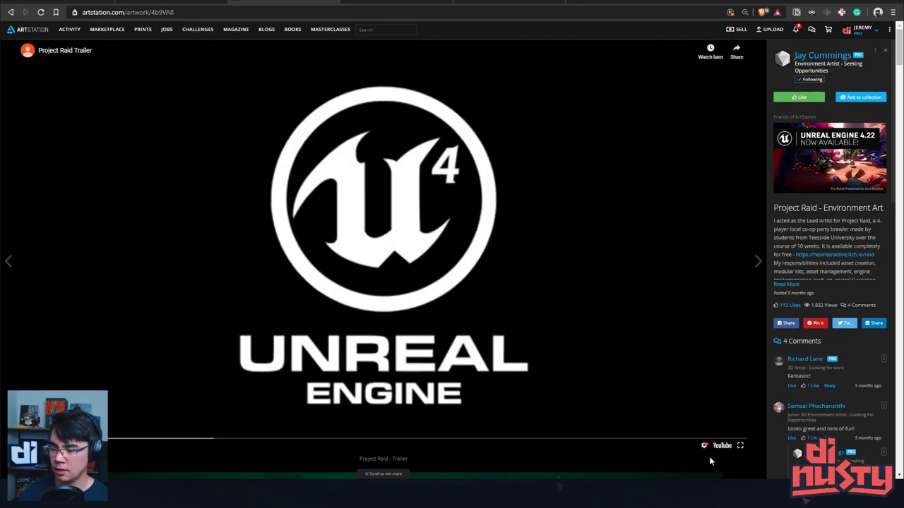
click(704, 446)
click(702, 426)
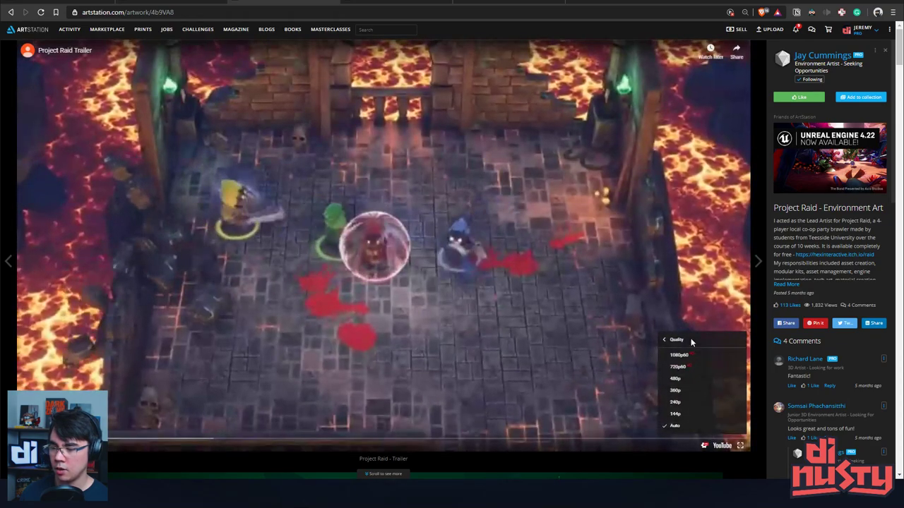
click(680, 356)
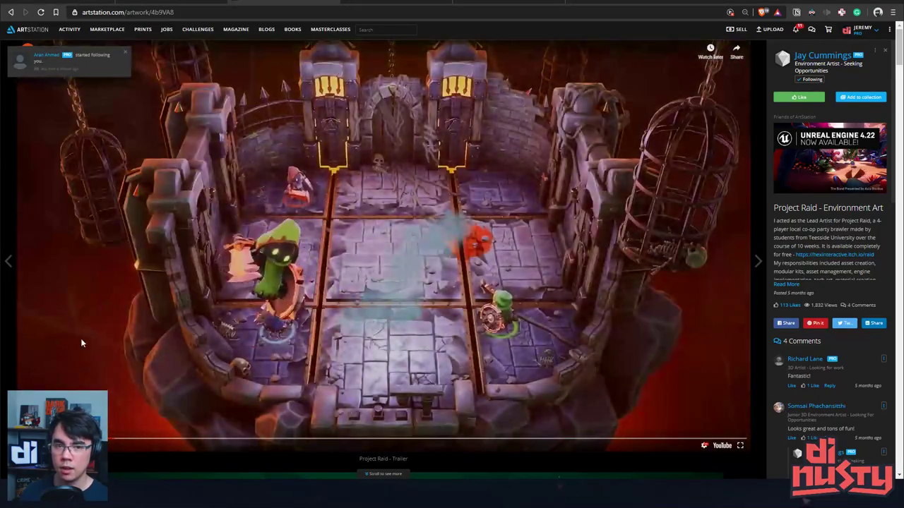
scroll(404, 251, down, 1)
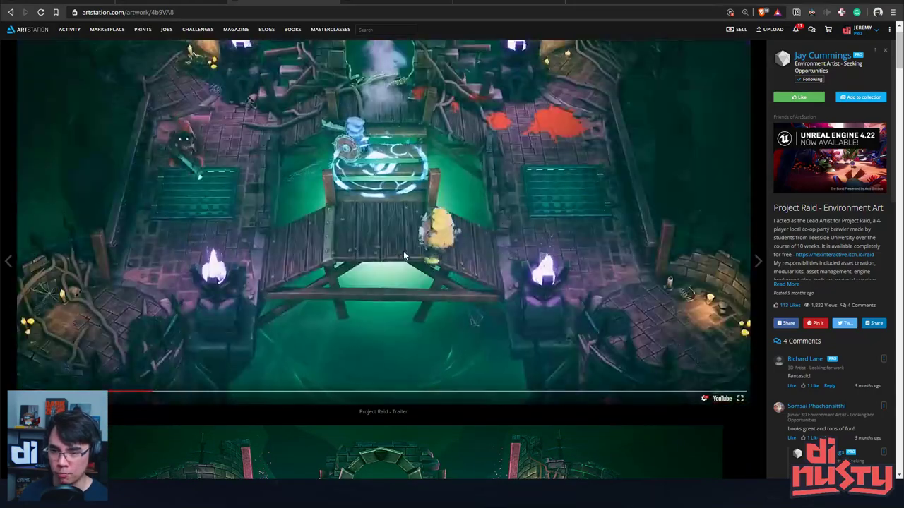
click(126, 396)
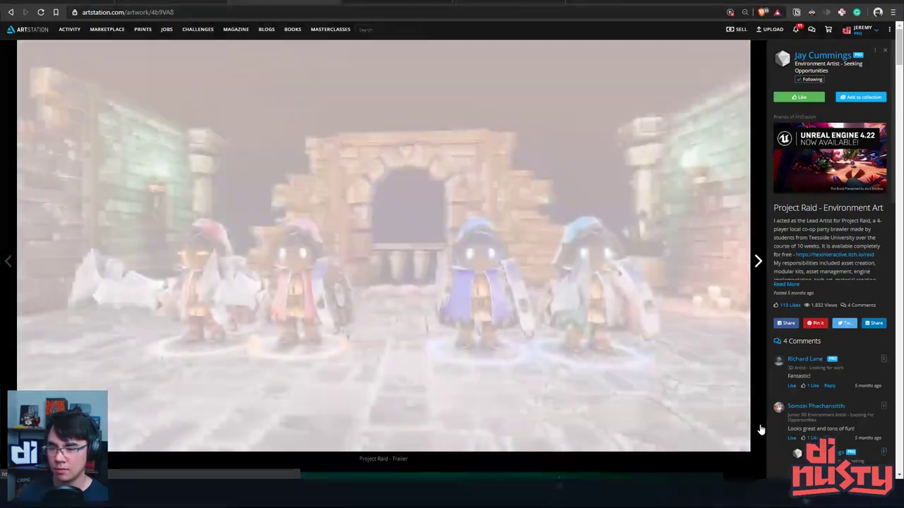
Step: Scroll past the Netherworld, Throne Room, Clocktower and material shots to the Personal Asset Renders image
scroll(761, 429, down, 6)
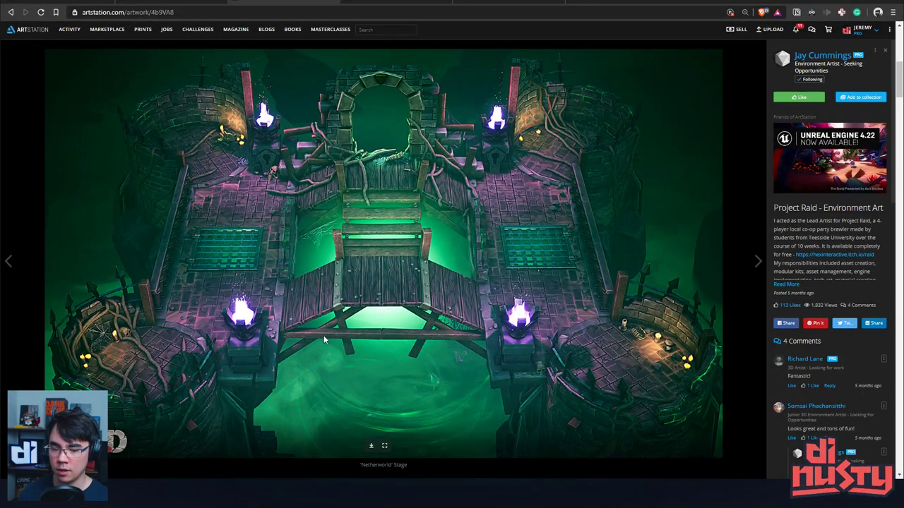
scroll(329, 323, down, 6)
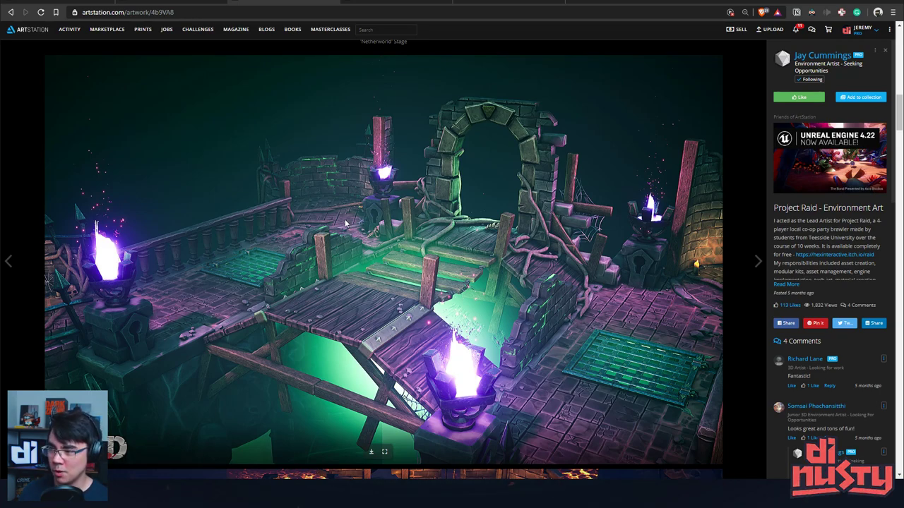
scroll(360, 231, up, 2)
scroll(367, 226, down, 5)
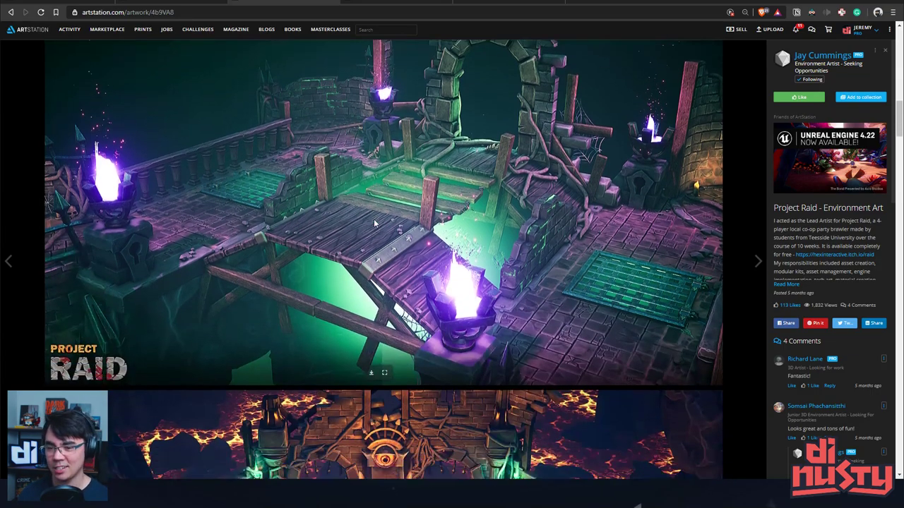
scroll(454, 223, down, 3)
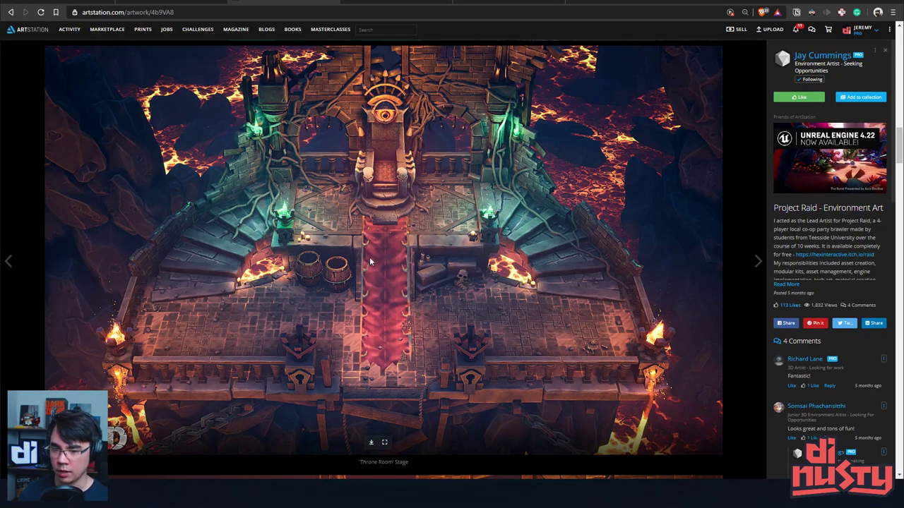
scroll(395, 272, down, 5)
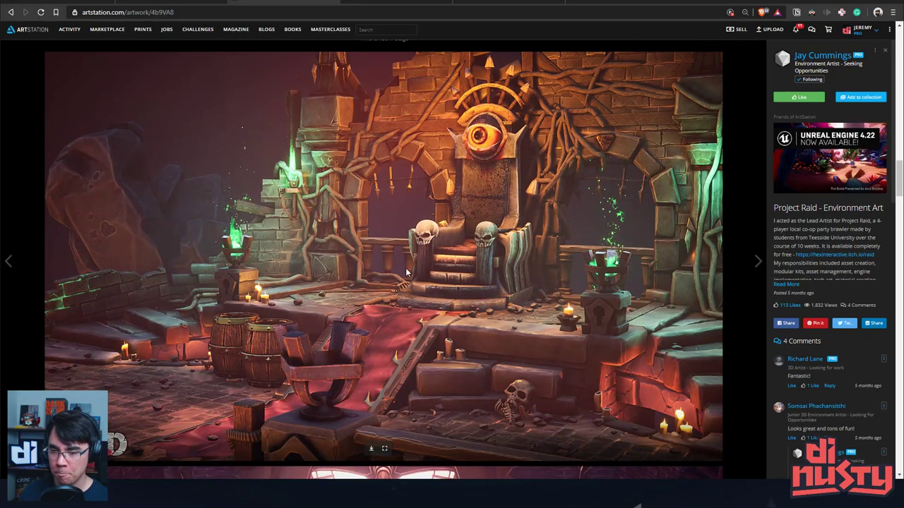
scroll(406, 269, down, 2)
scroll(407, 269, up, 2)
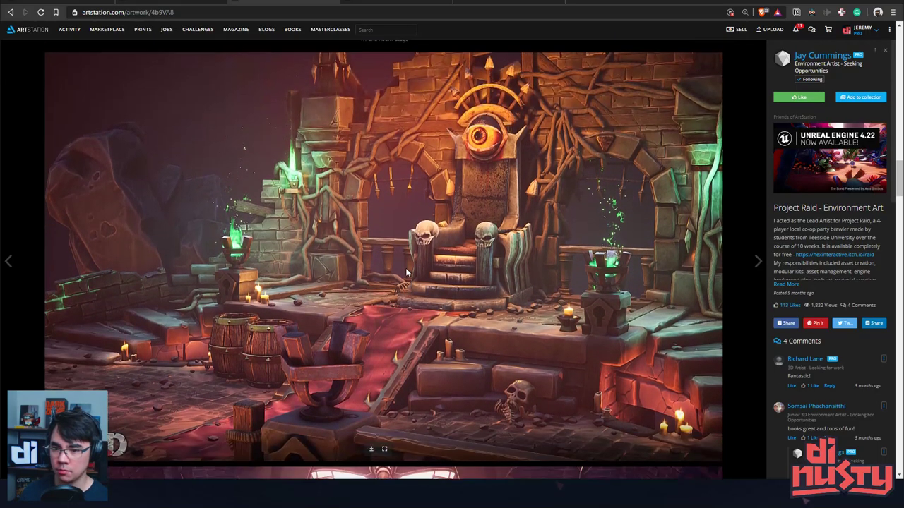
scroll(406, 272, down, 6)
scroll(406, 272, down, 3)
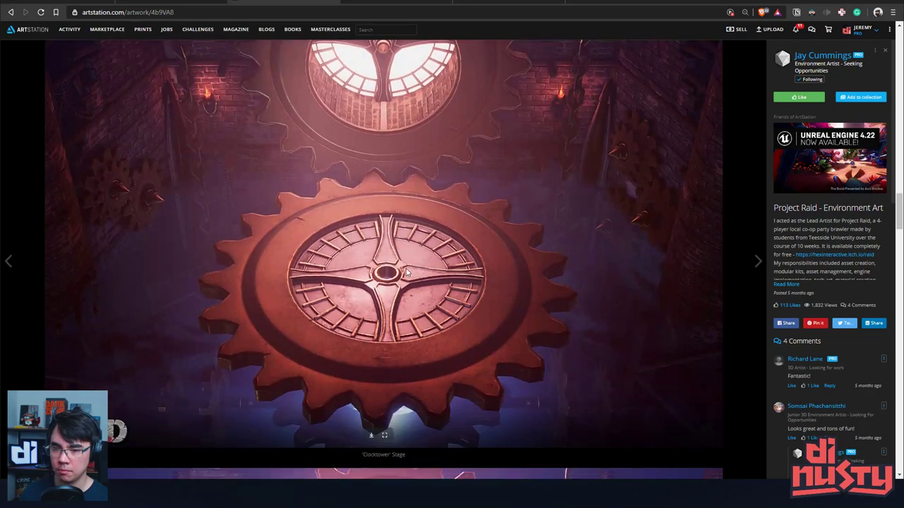
scroll(406, 272, down, 5)
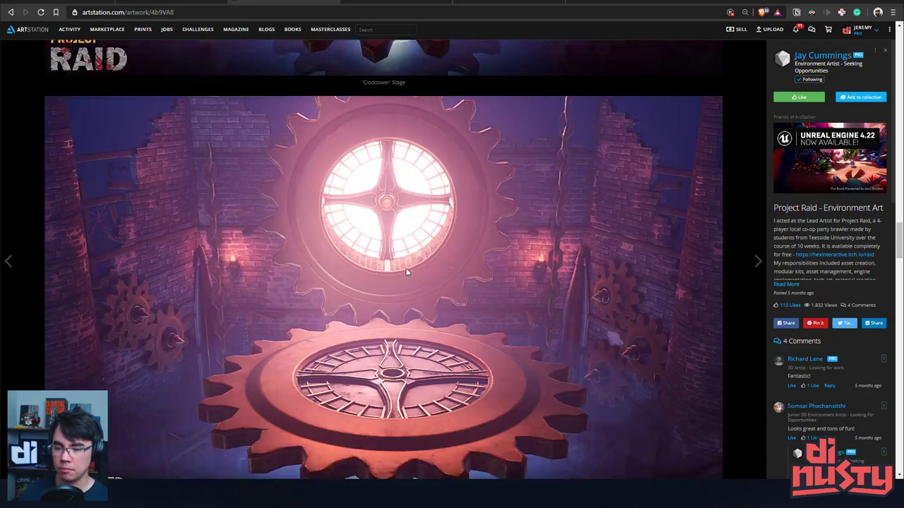
scroll(406, 268, down, 4)
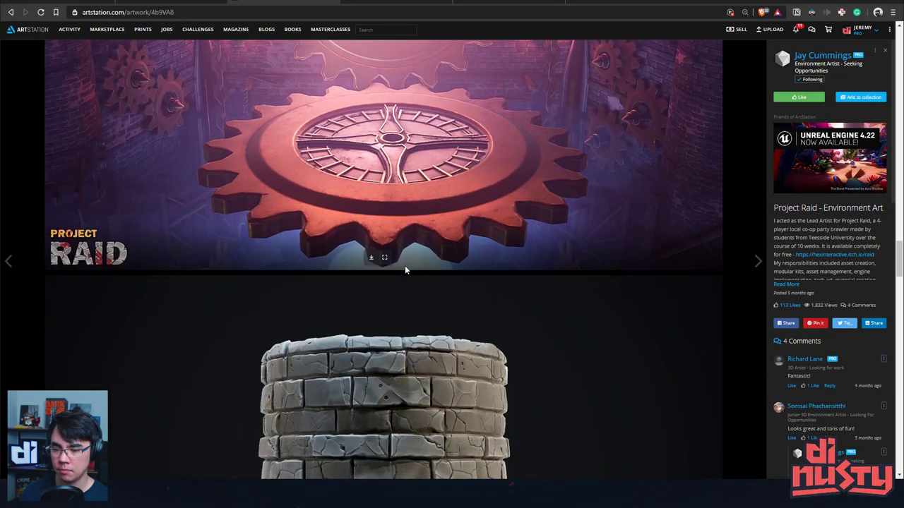
scroll(404, 266, down, 4)
scroll(404, 265, down, 8)
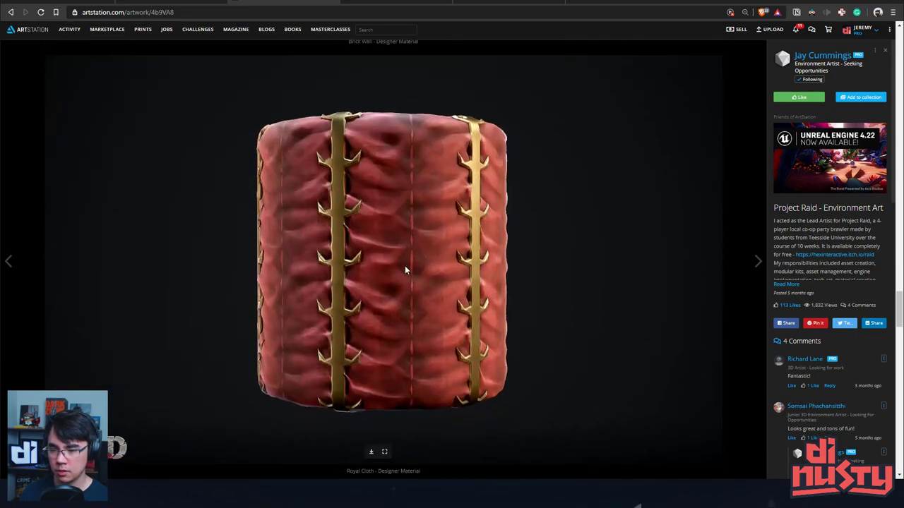
scroll(404, 266, down, 4)
scroll(405, 266, down, 4)
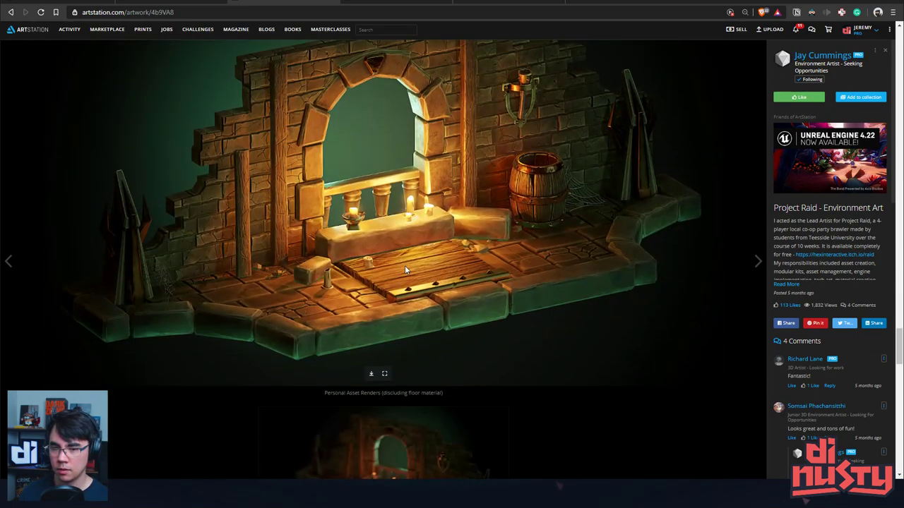
scroll(404, 266, down, 1)
scroll(405, 265, down, 3)
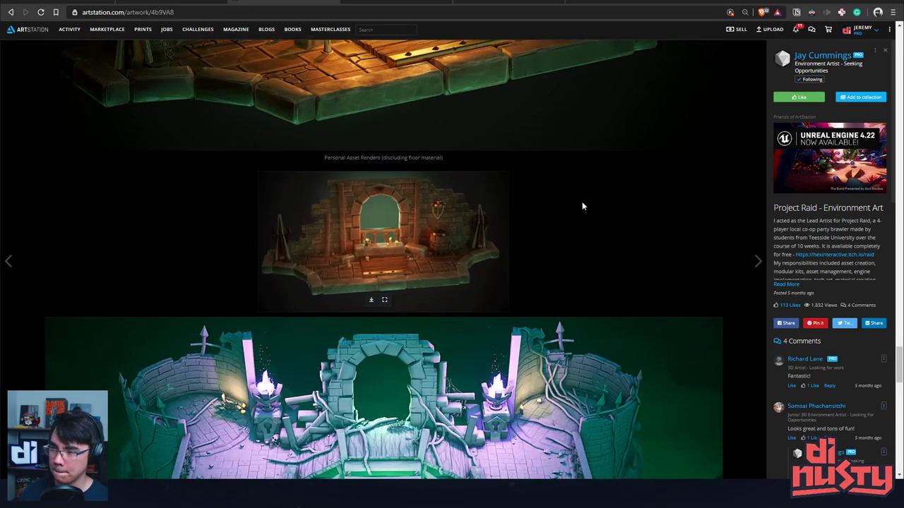
scroll(582, 206, down, 3)
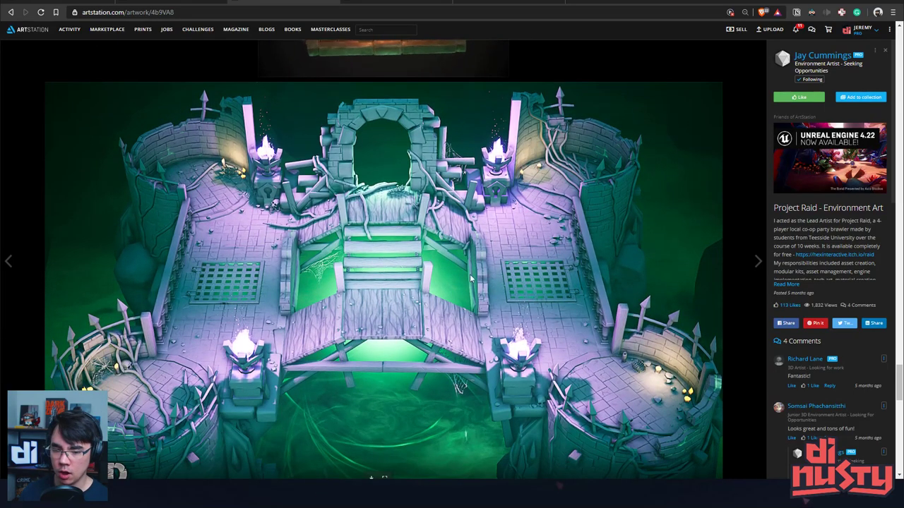
scroll(574, 296, down, 2)
scroll(572, 289, down, 1)
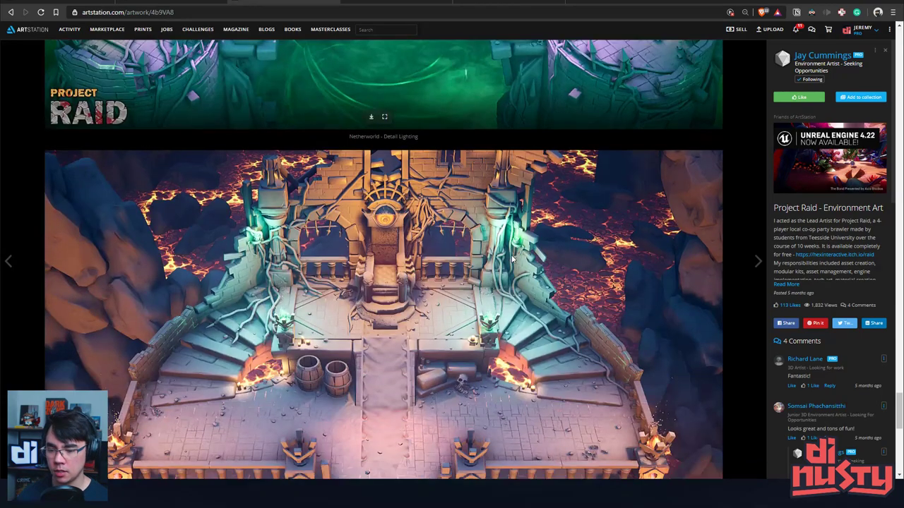
scroll(514, 260, down, 2)
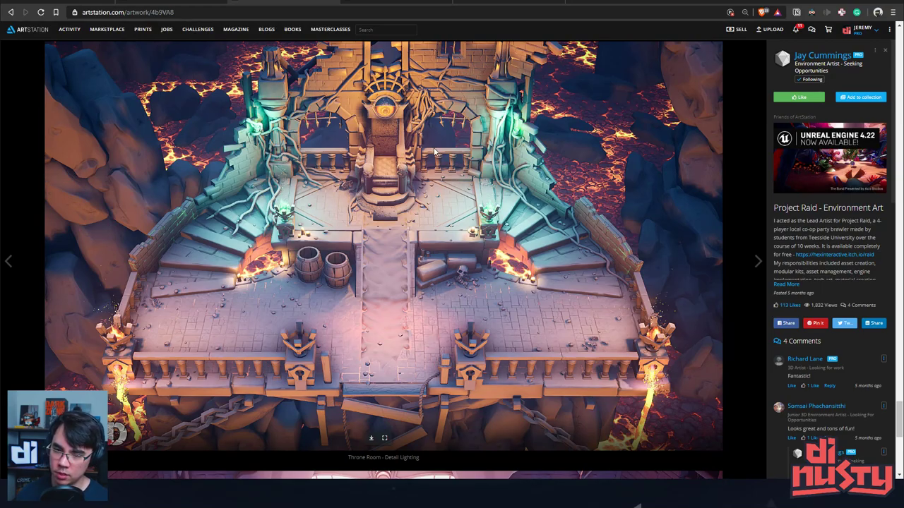
scroll(434, 201, up, 3)
scroll(434, 201, down, 2)
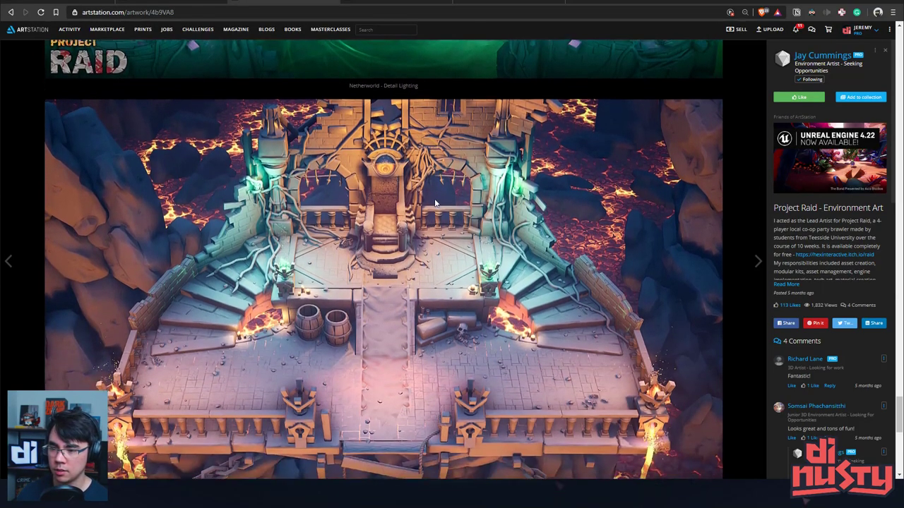
scroll(435, 201, down, 15)
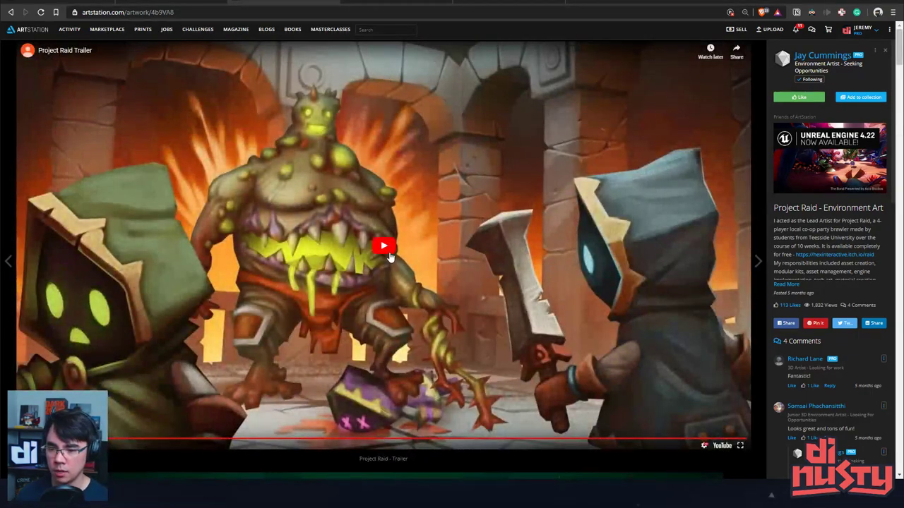
Step: Play the Project Raid trailer and skip ahead to its gameplay footage
click(548, 242)
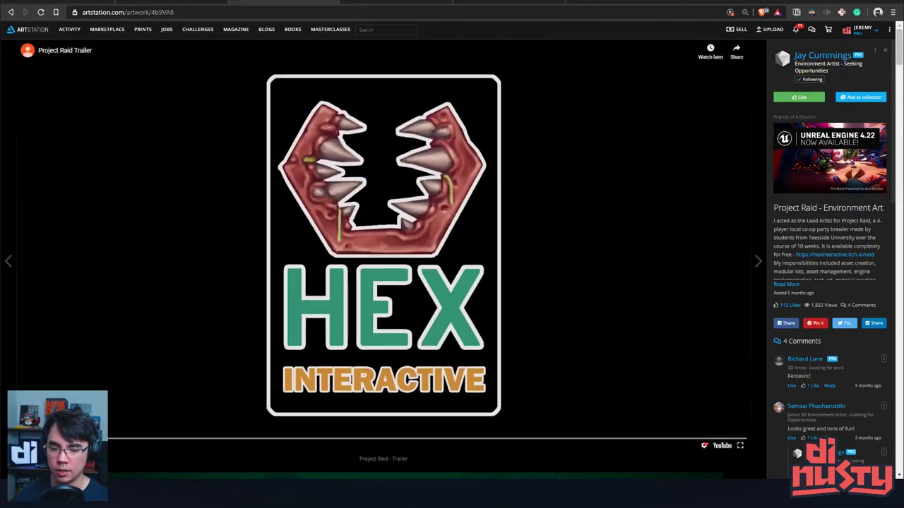
drag(111, 443, 215, 442)
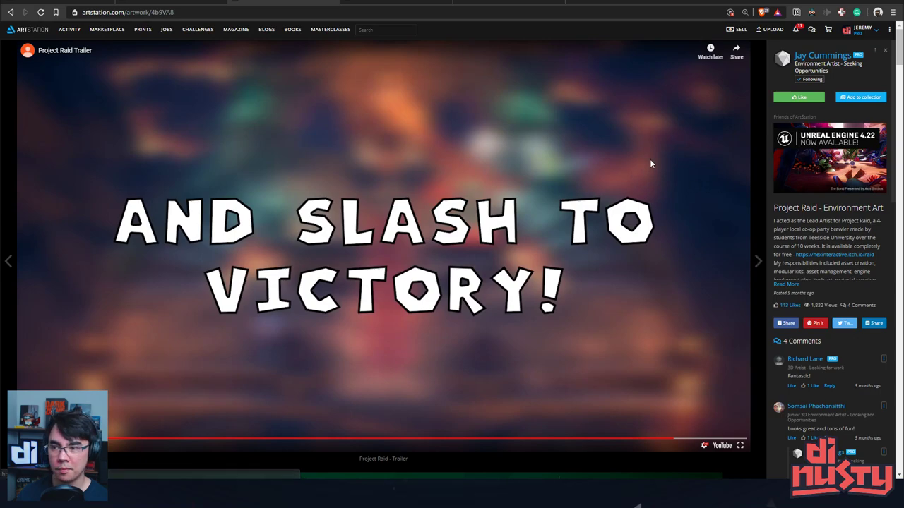
Step: Open the Slaughterhouse - Assets & Materials artwork from the profile and view its first renders
click(827, 55)
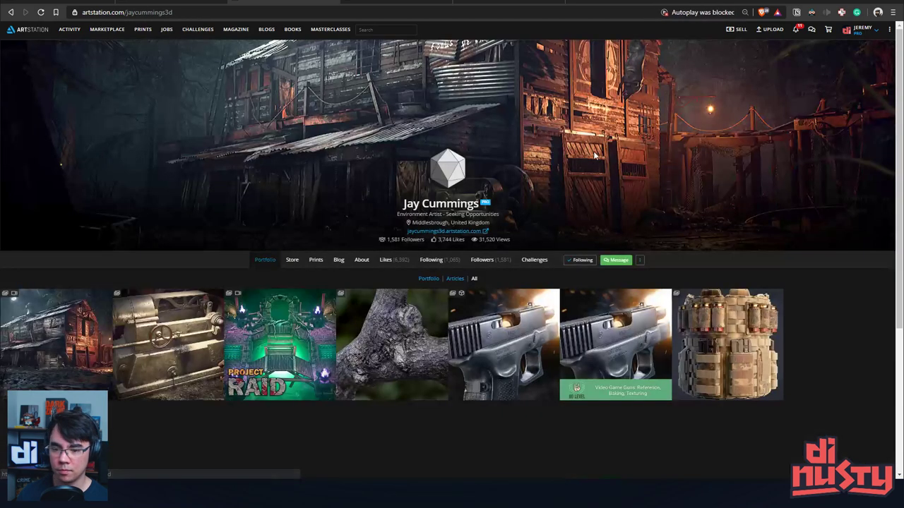
click(208, 346)
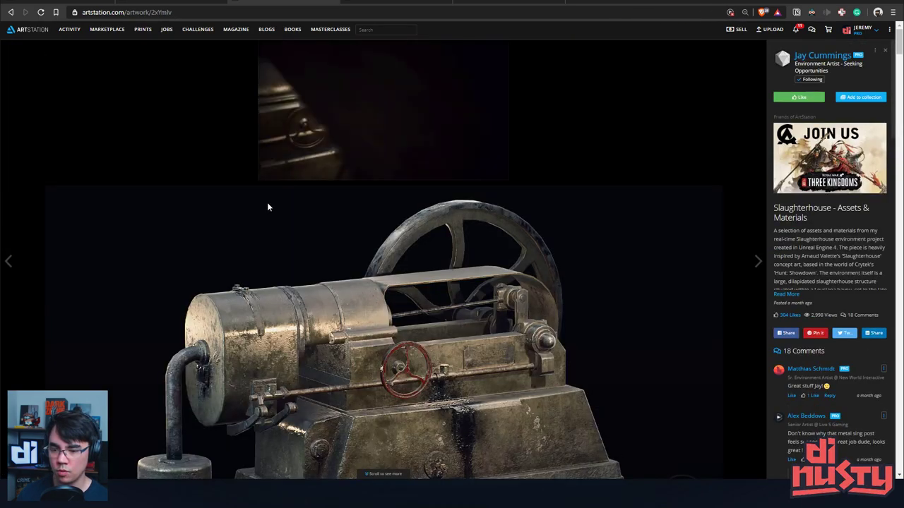
mouse_move(278, 107)
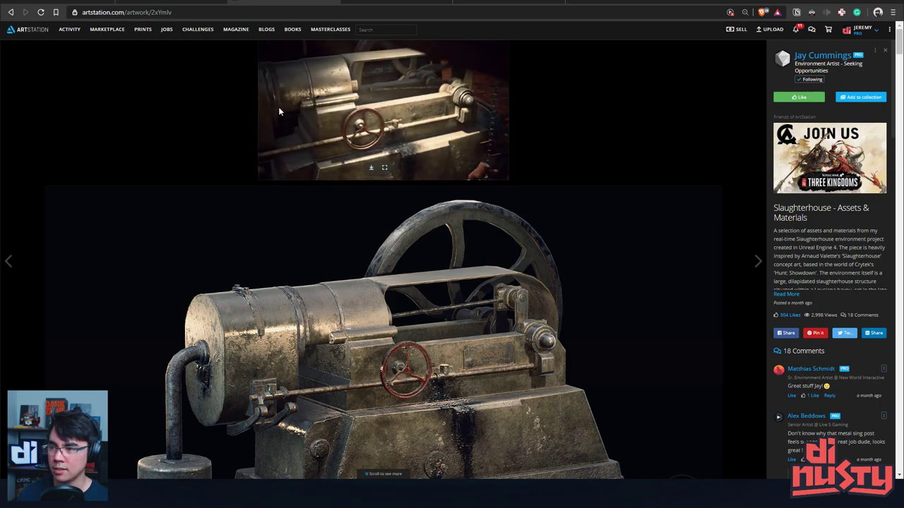
scroll(268, 104, down, 6)
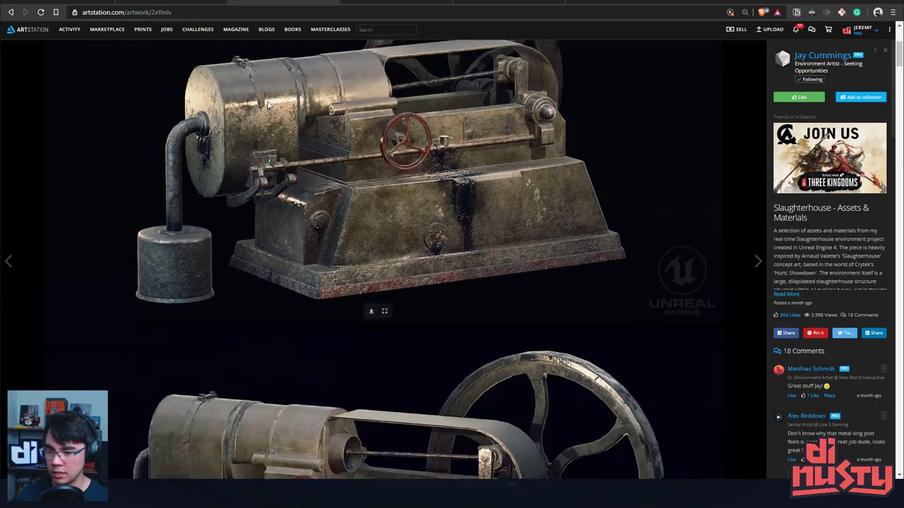
scroll(268, 105, up, 4)
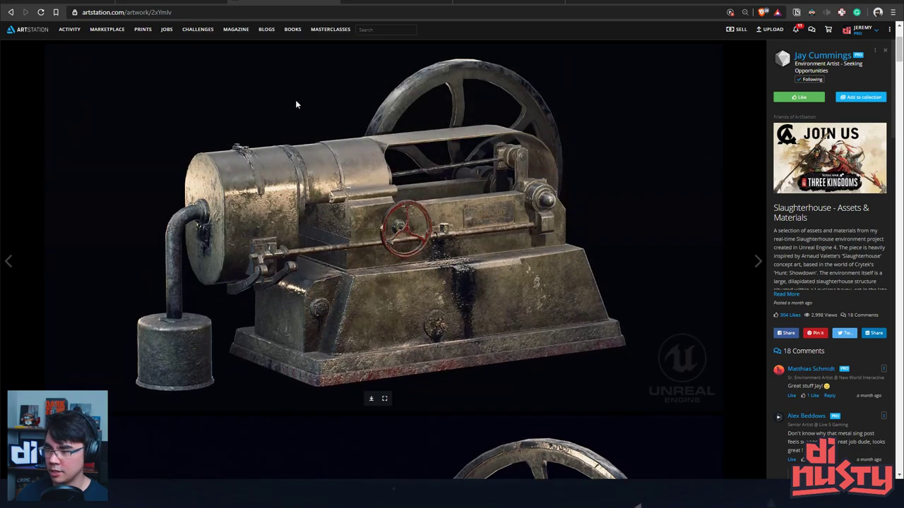
scroll(458, 79, down, 15)
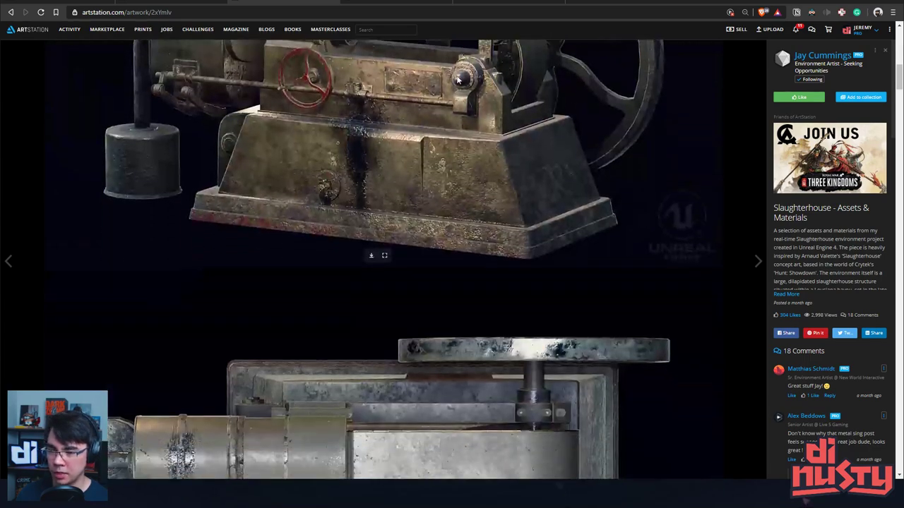
scroll(454, 80, down, 8)
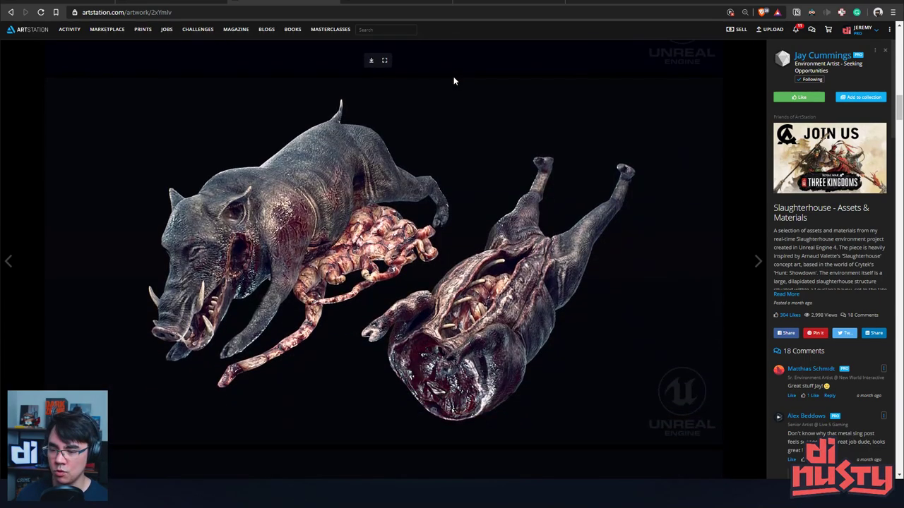
scroll(453, 80, down, 9)
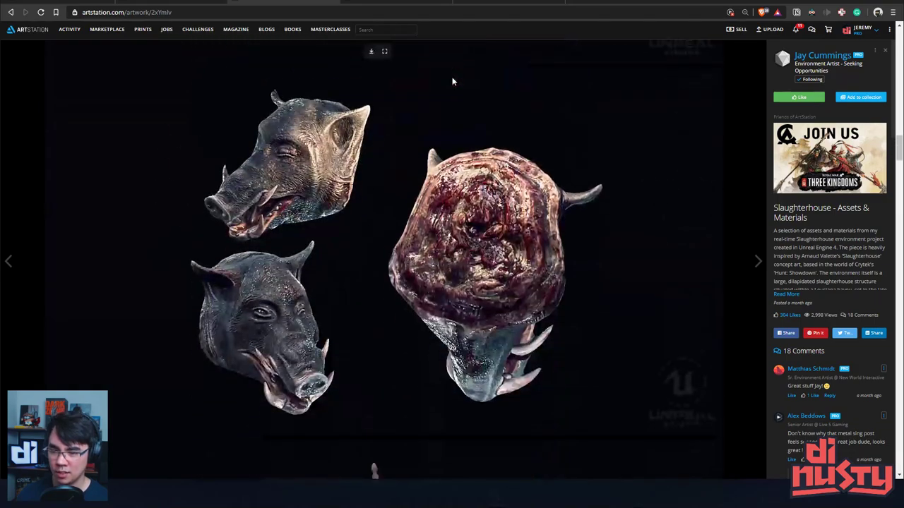
Step: Scroll past the rowboat, post, forest, material and boar renders down to the steam engine render
scroll(452, 81, up, 1)
scroll(416, 188, down, 1)
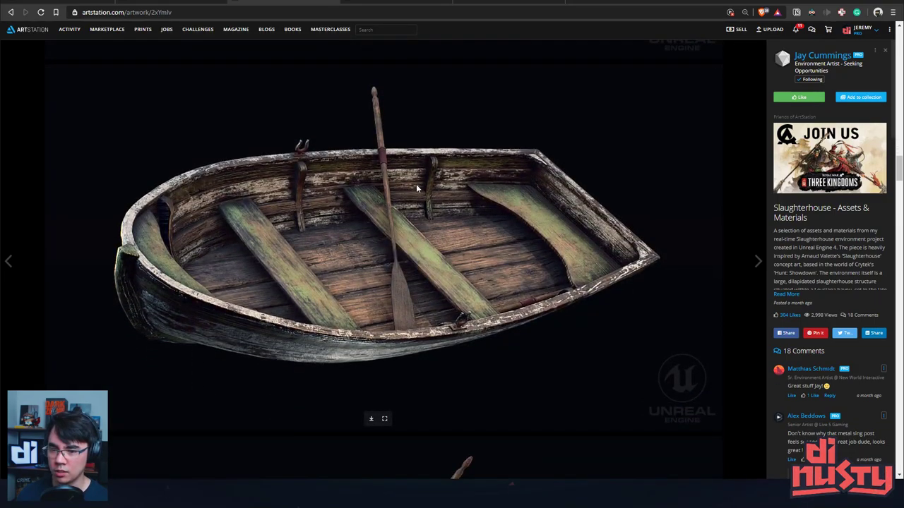
scroll(532, 175, down, 10)
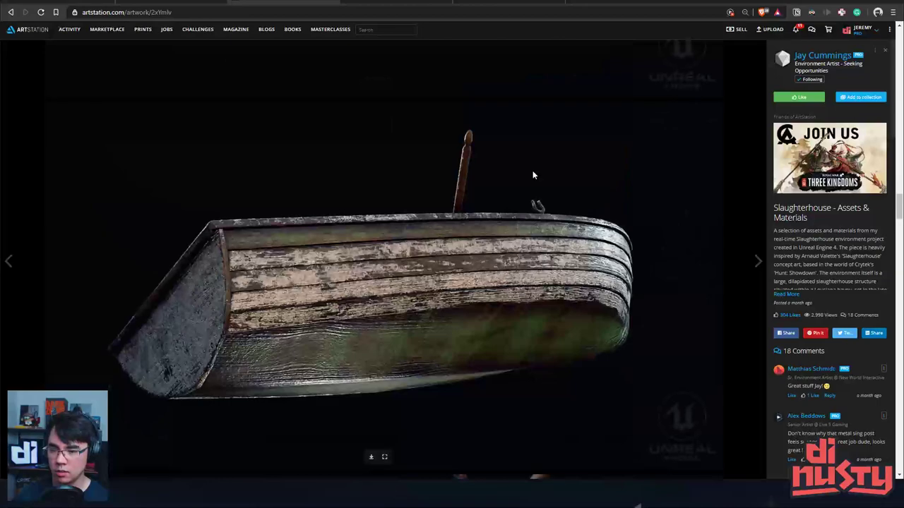
scroll(533, 175, down, 4)
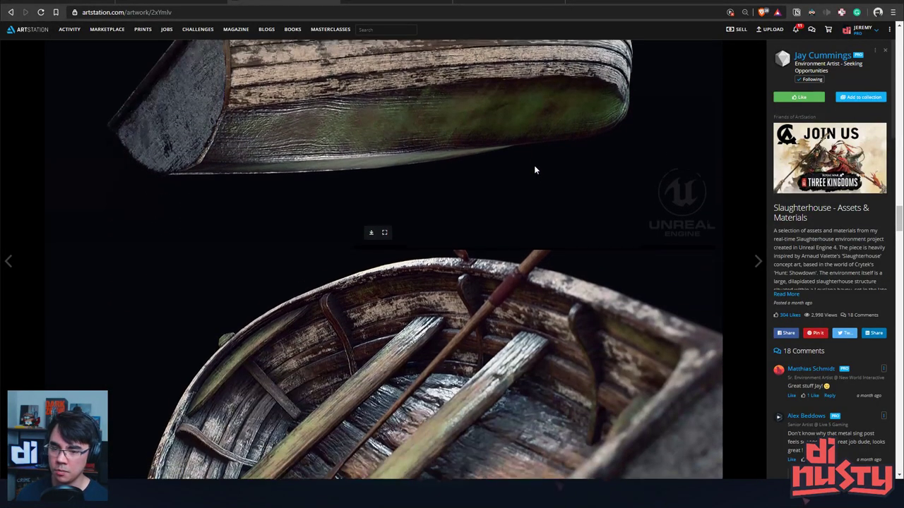
scroll(537, 164, down, 2)
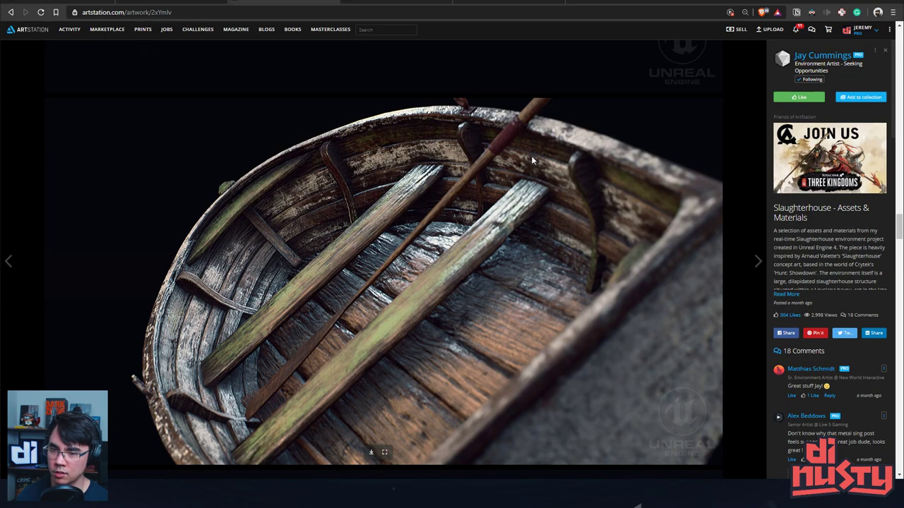
scroll(531, 155, down, 5)
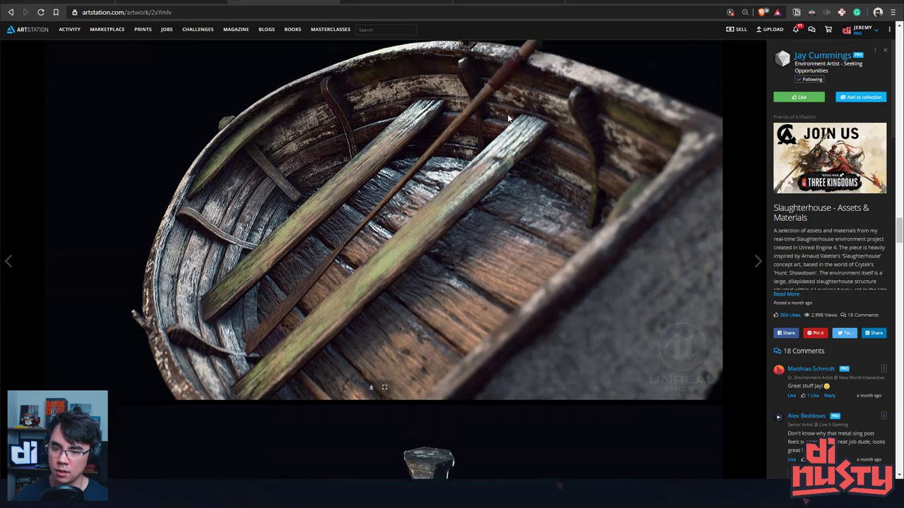
scroll(431, 200, down, 2)
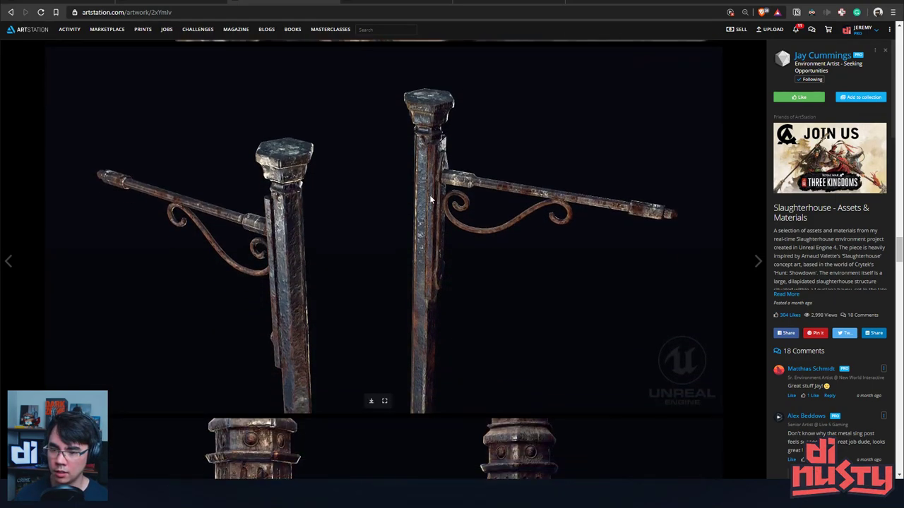
scroll(379, 180, down, 3)
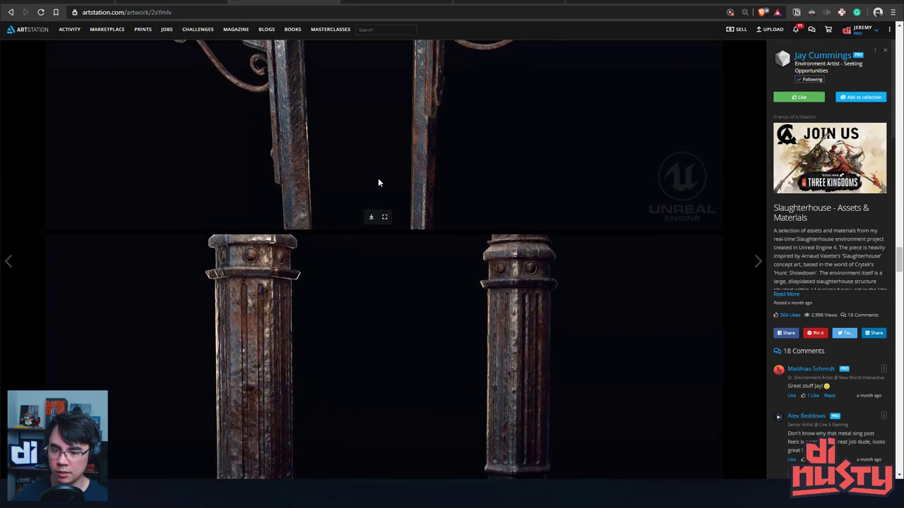
scroll(372, 182, down, 2)
scroll(370, 180, down, 1)
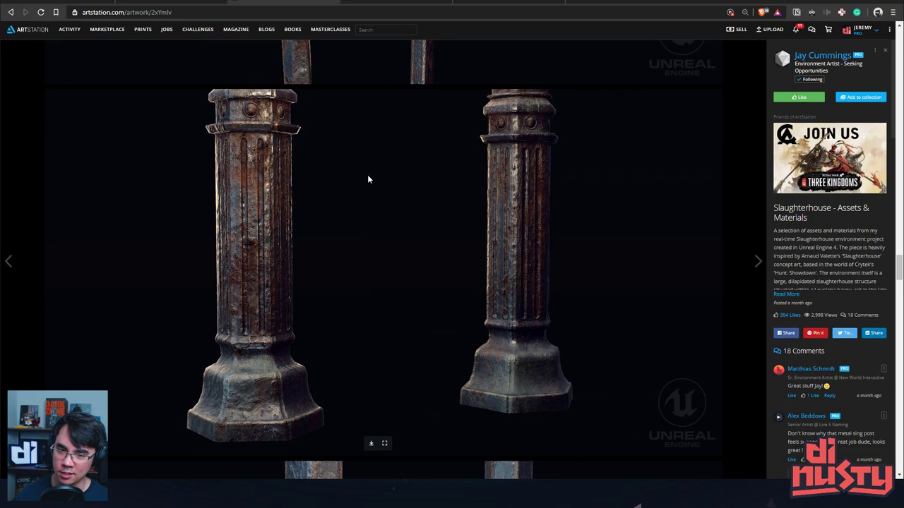
scroll(368, 184, down, 6)
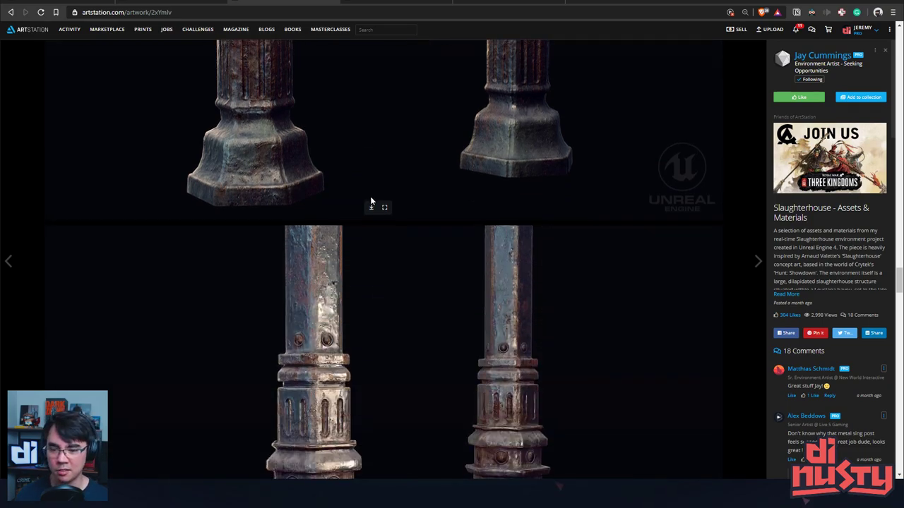
scroll(370, 201, down, 6)
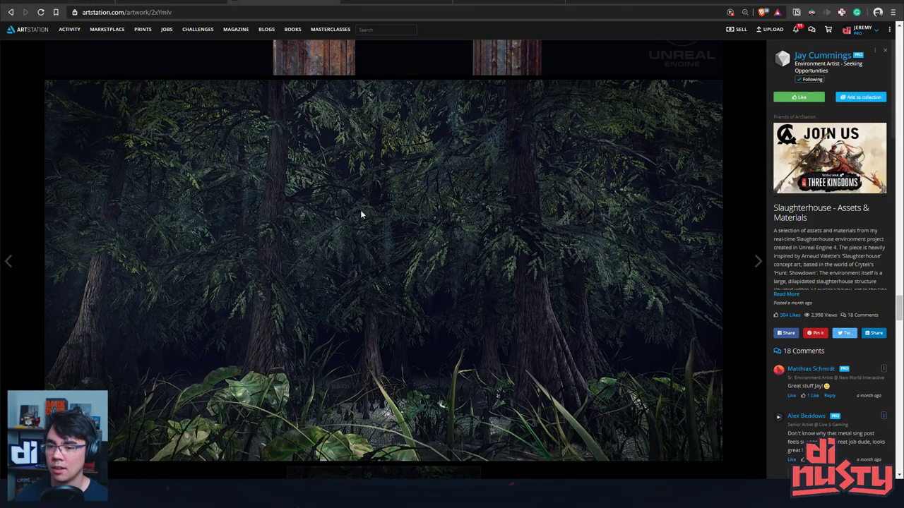
scroll(360, 214, down, 3)
scroll(335, 274, up, 2)
scroll(336, 274, down, 4)
scroll(336, 270, down, 4)
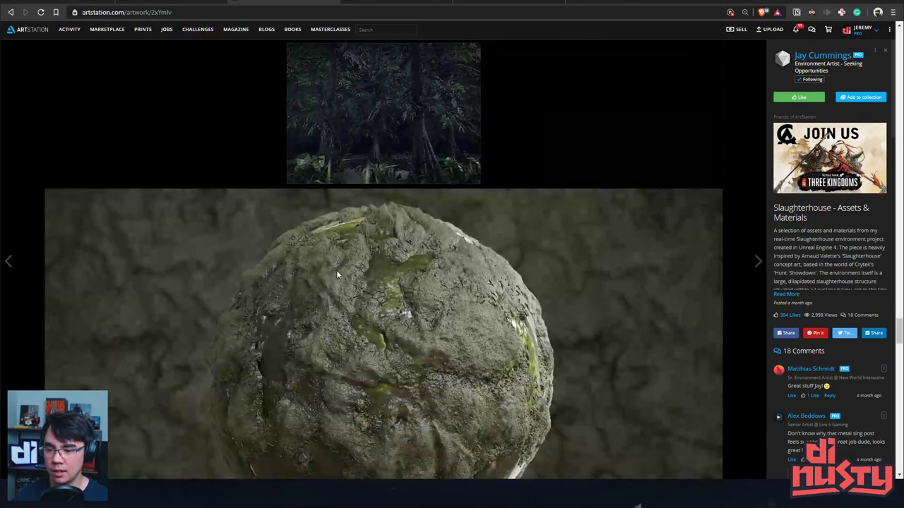
scroll(339, 262, down, 10)
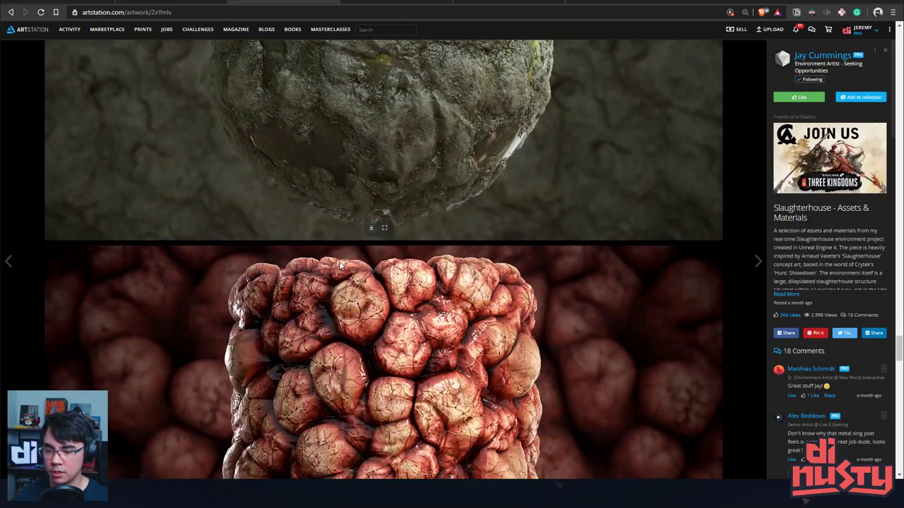
scroll(343, 260, down, 10)
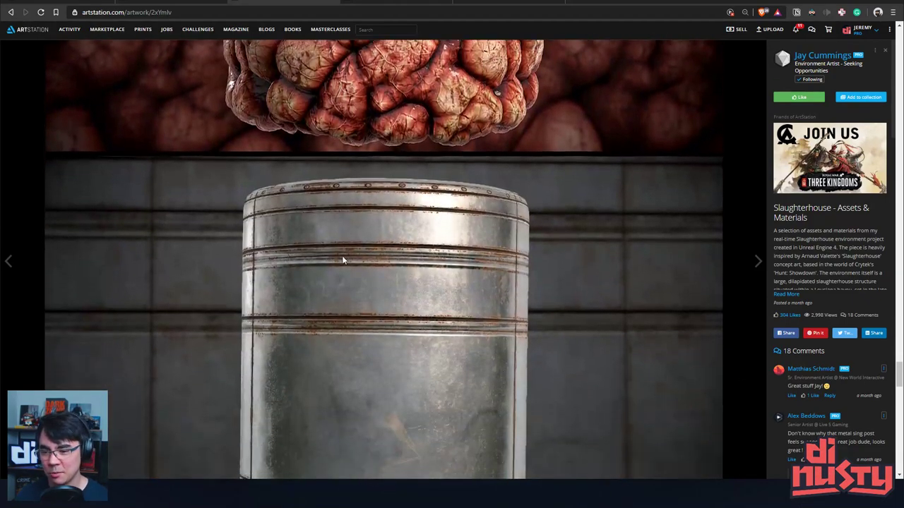
scroll(343, 260, down, 12)
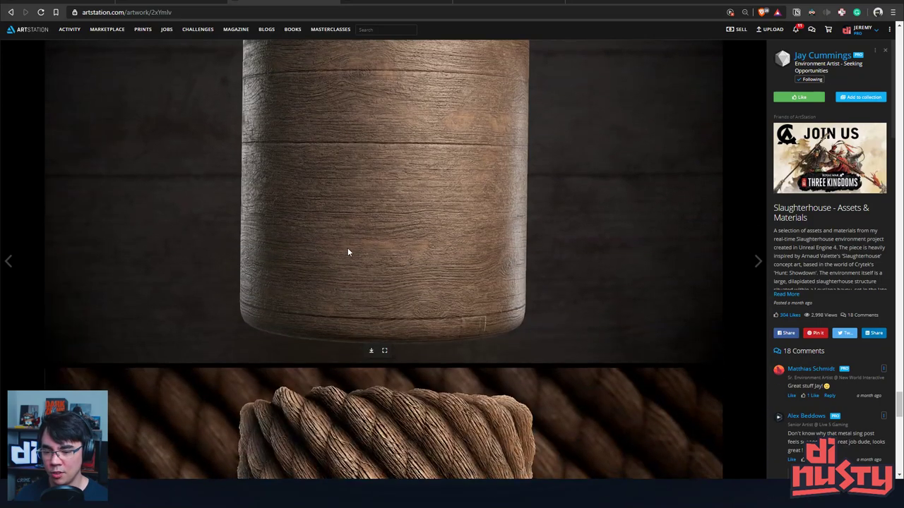
scroll(349, 251, down, 10)
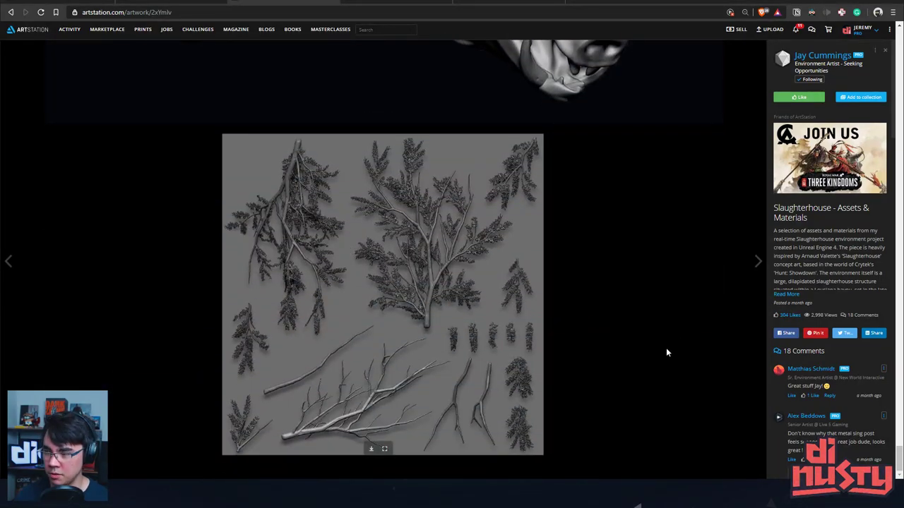
scroll(650, 363, down, 15)
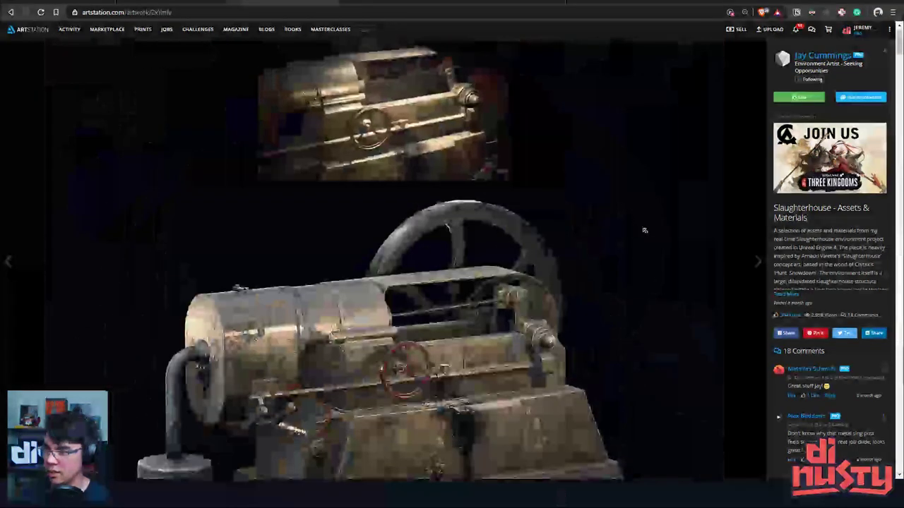
scroll(642, 221, down, 1)
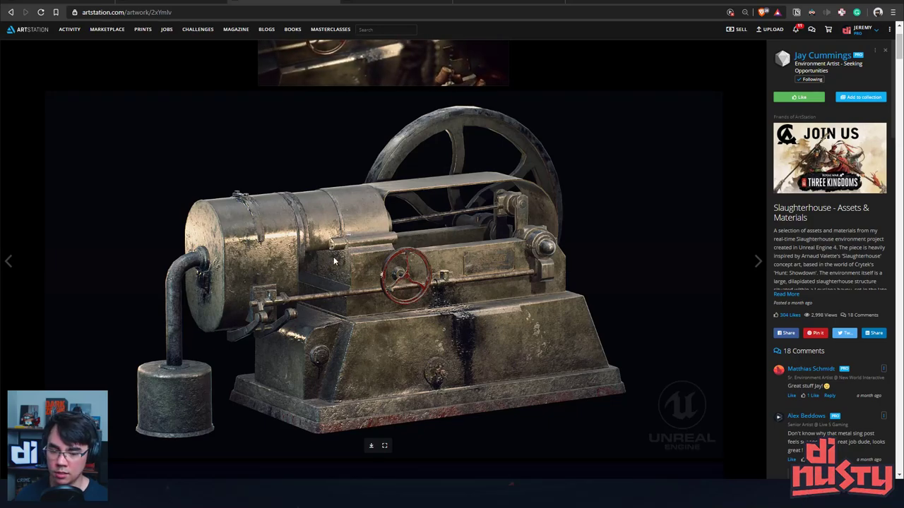
scroll(274, 282, down, 2)
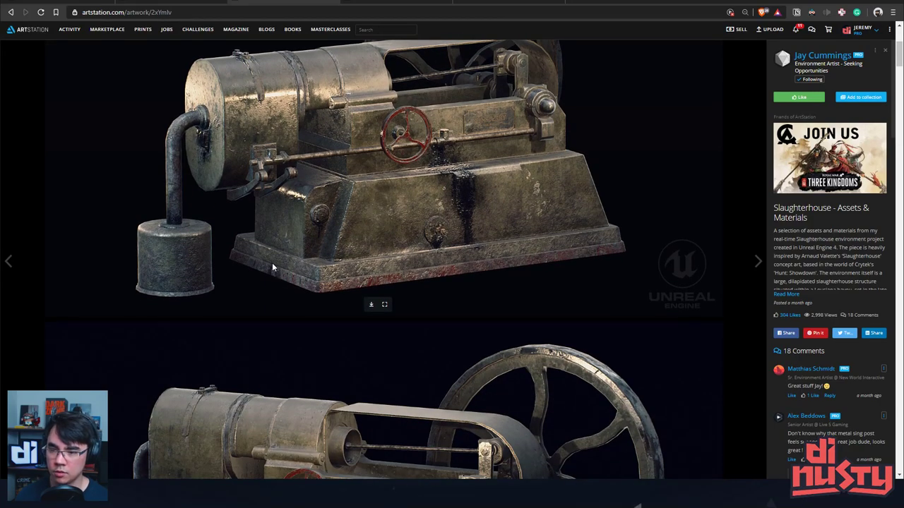
scroll(274, 256, up, 1)
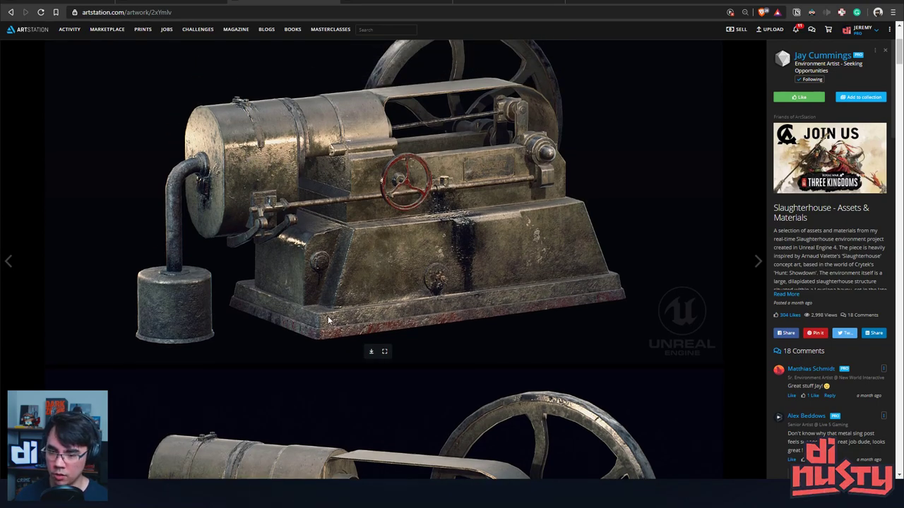
scroll(329, 320, down, 2)
scroll(342, 342, down, 1)
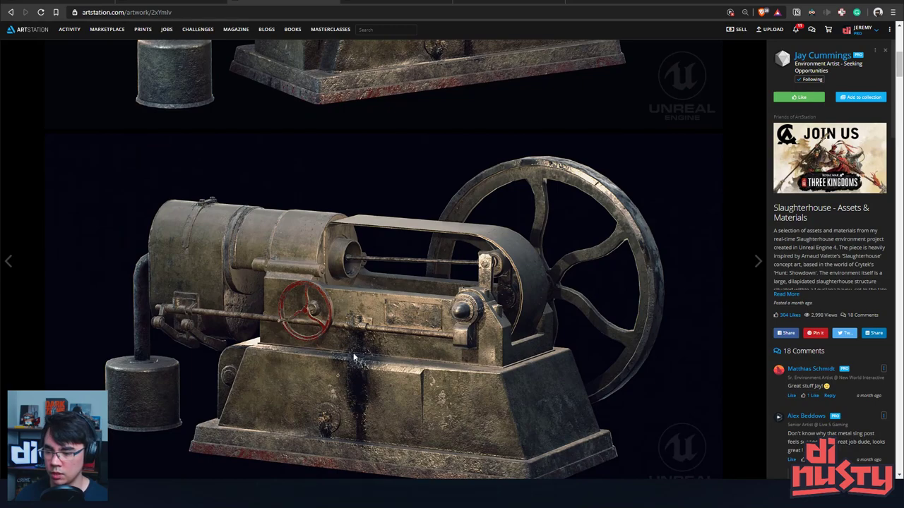
scroll(402, 400, down, 1)
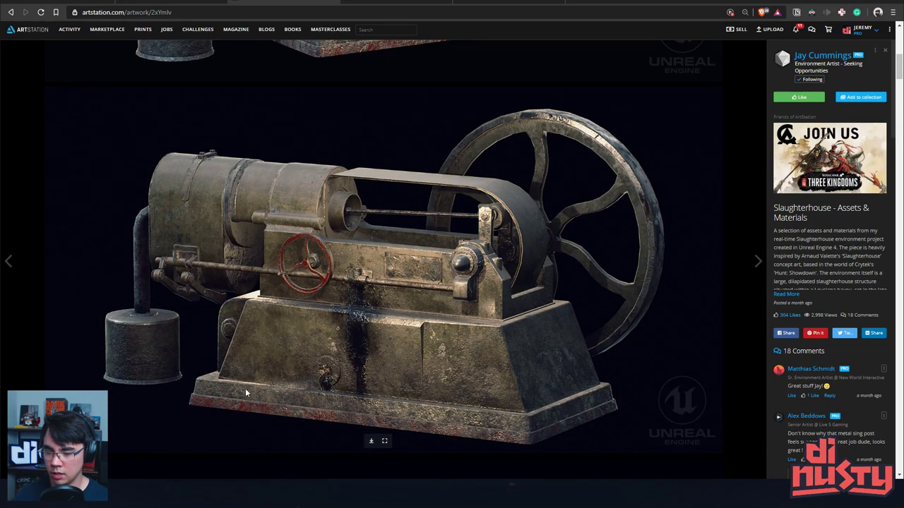
scroll(452, 385, down, 1)
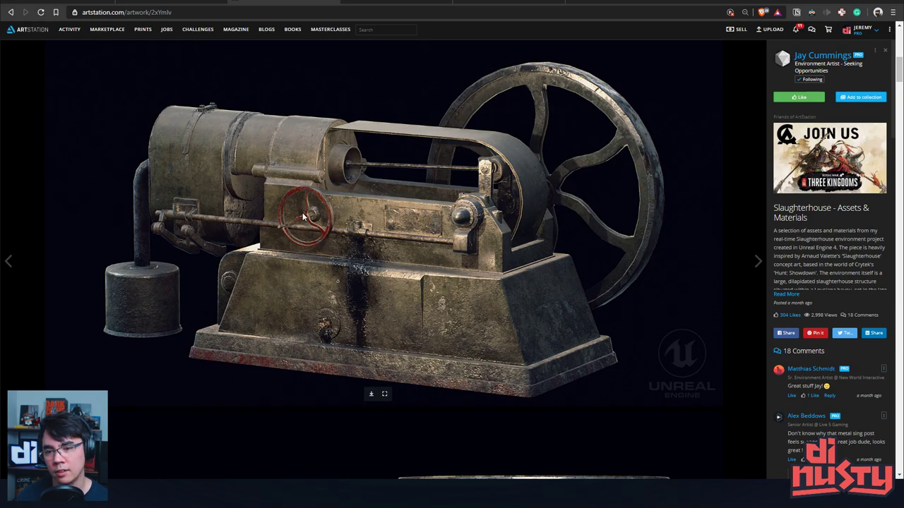
scroll(303, 217, down, 2)
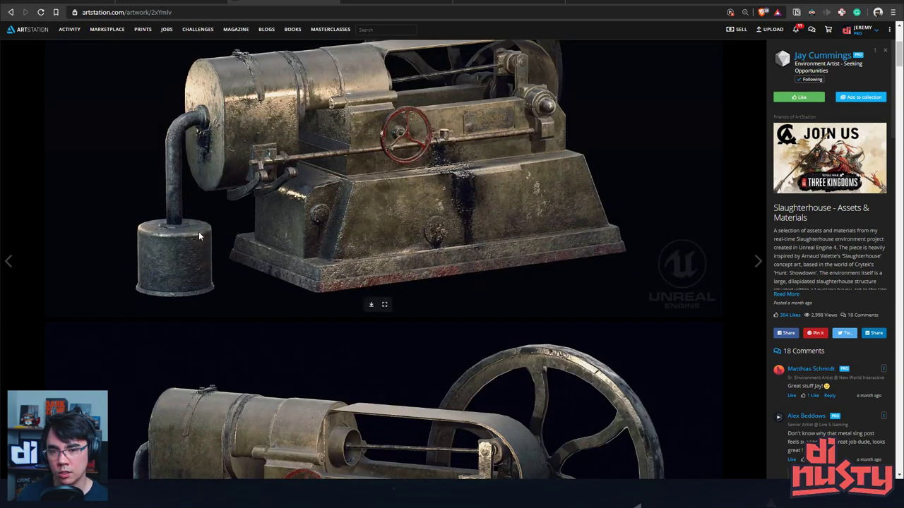
scroll(232, 170, up, 2)
scroll(228, 191, down, 1)
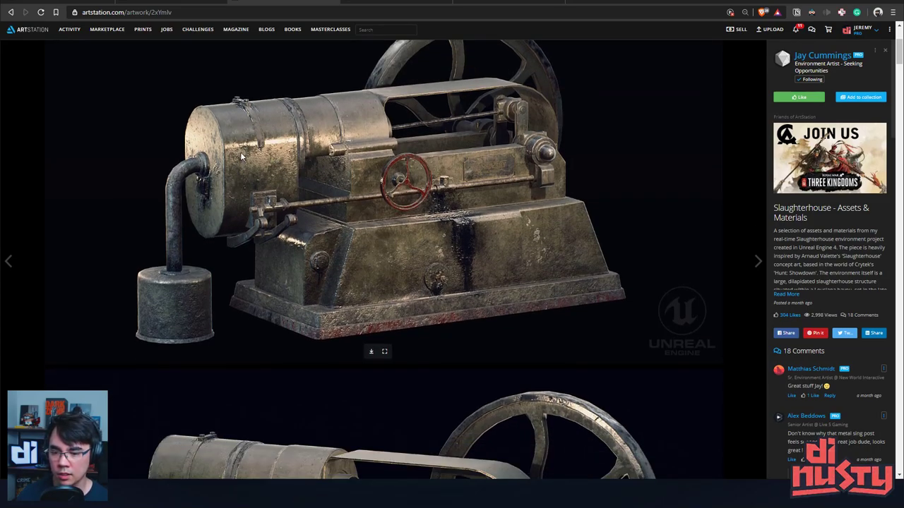
scroll(240, 152, down, 1)
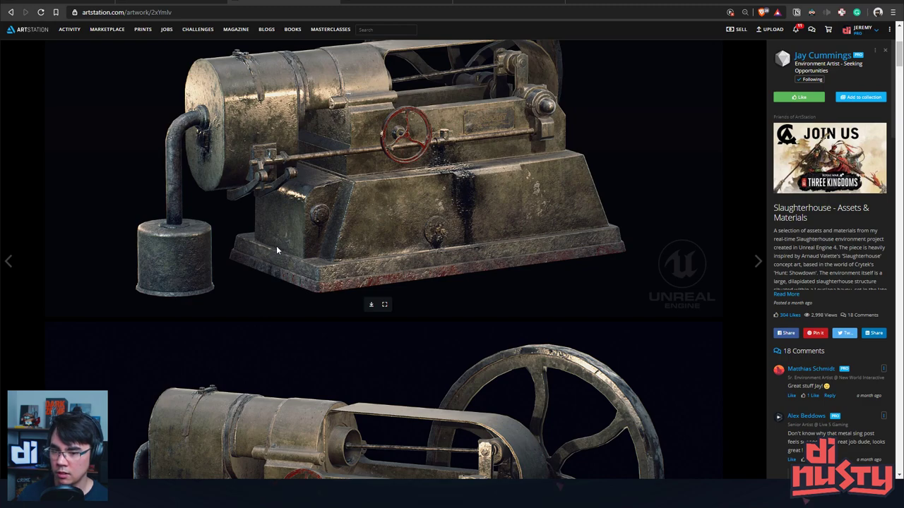
scroll(276, 245, down, 5)
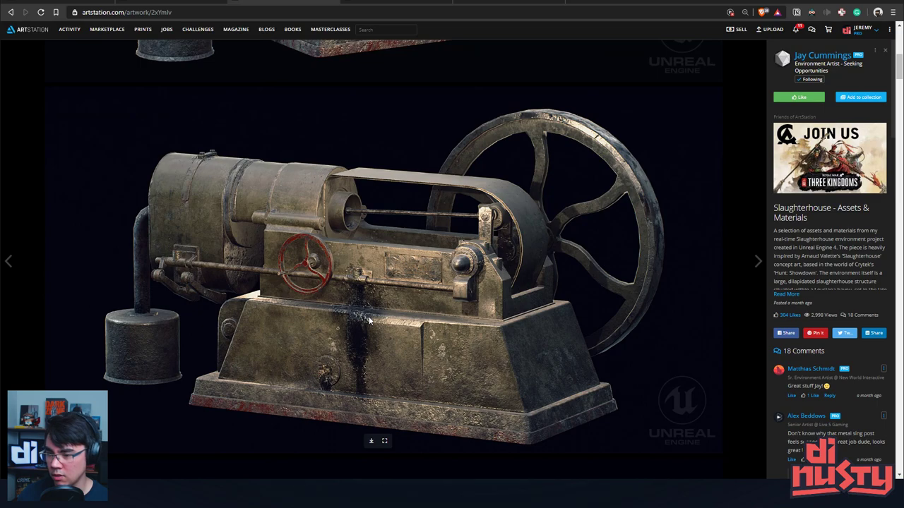
scroll(366, 304, up, 1)
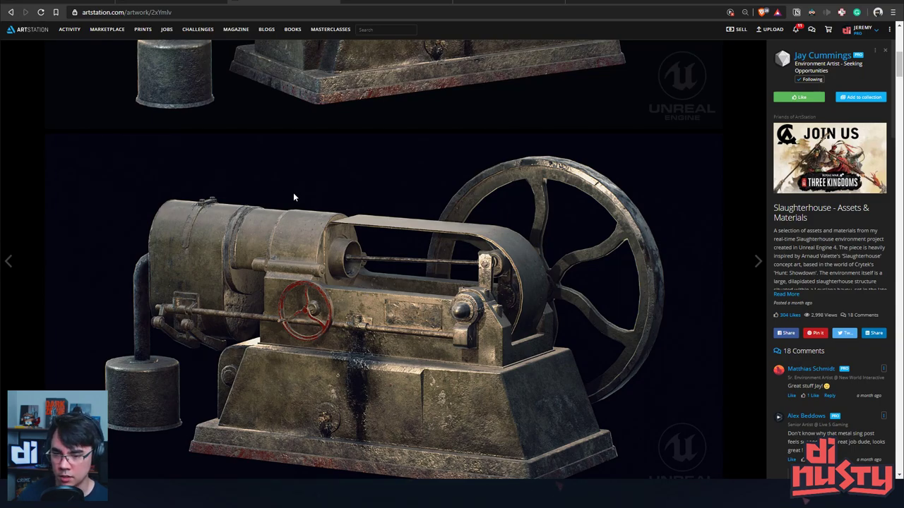
scroll(400, 209, down, 15)
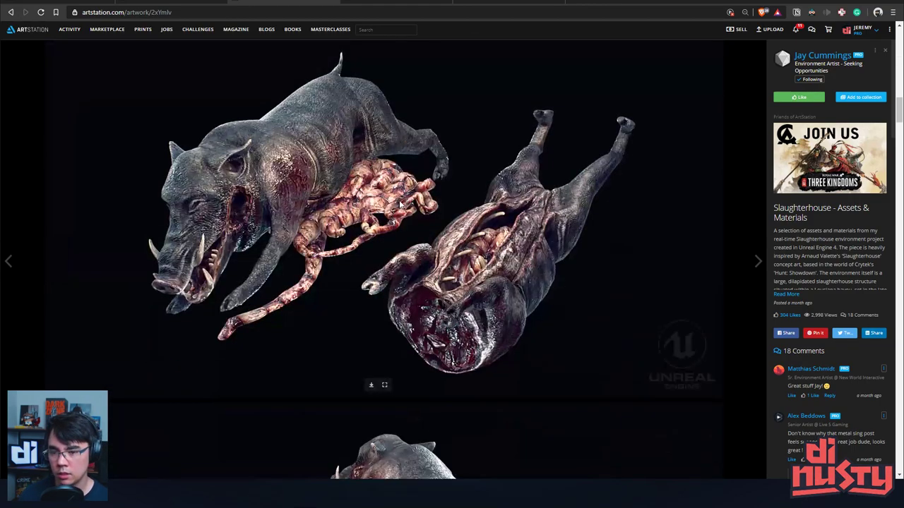
scroll(400, 205, up, 5)
scroll(400, 203, down, 5)
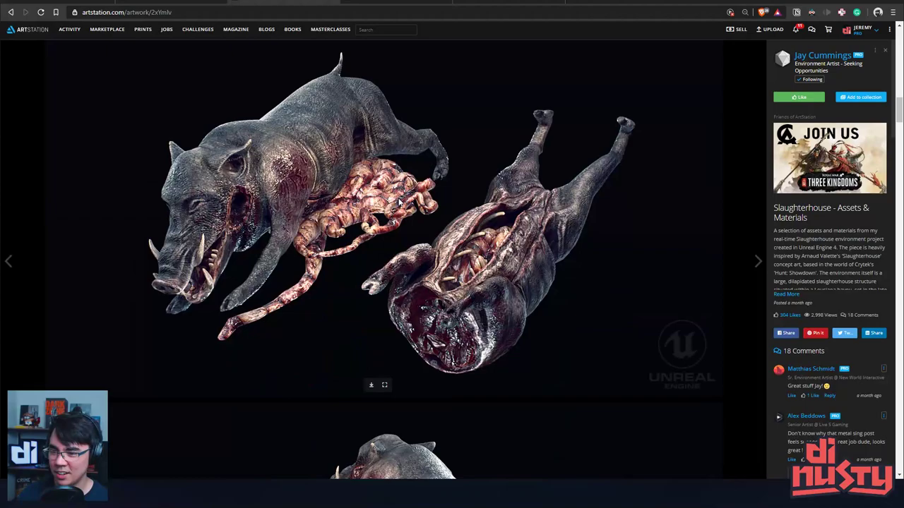
scroll(398, 202, up, 5)
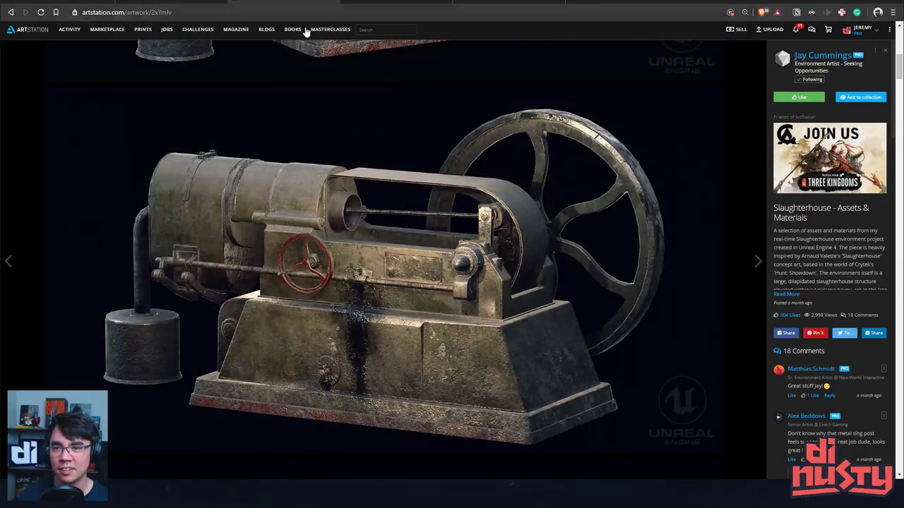
scroll(421, 89, up, 5)
Step: Return to the profile and scroll the Slaughterhouse - Real-time Environment post down to its showcase video
click(823, 56)
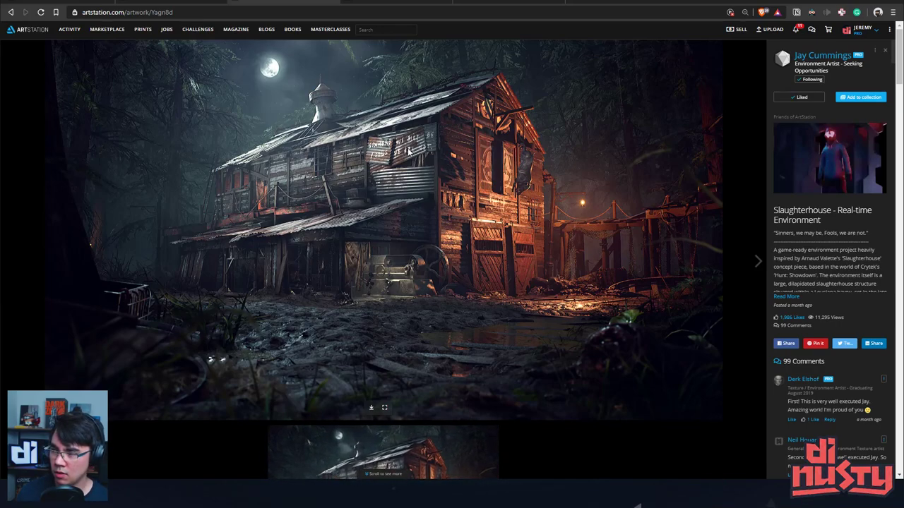
scroll(408, 151, down, 1)
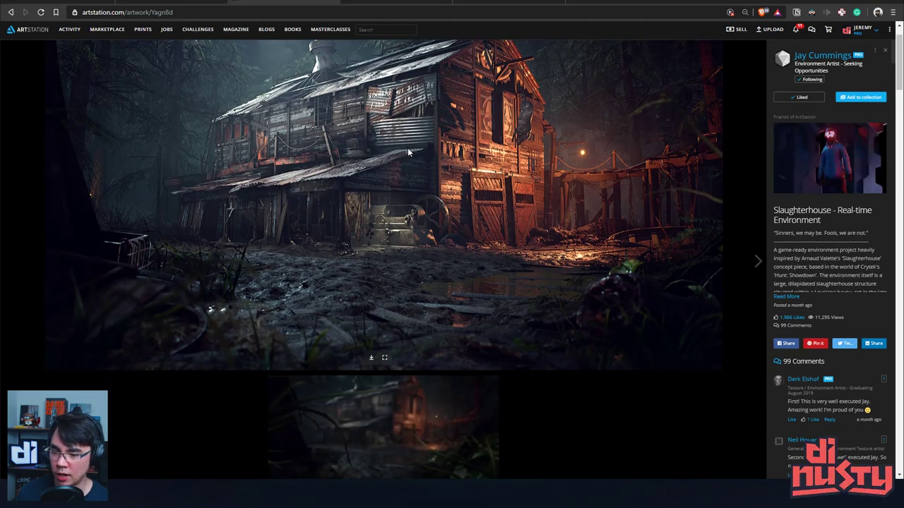
scroll(408, 151, up, 1)
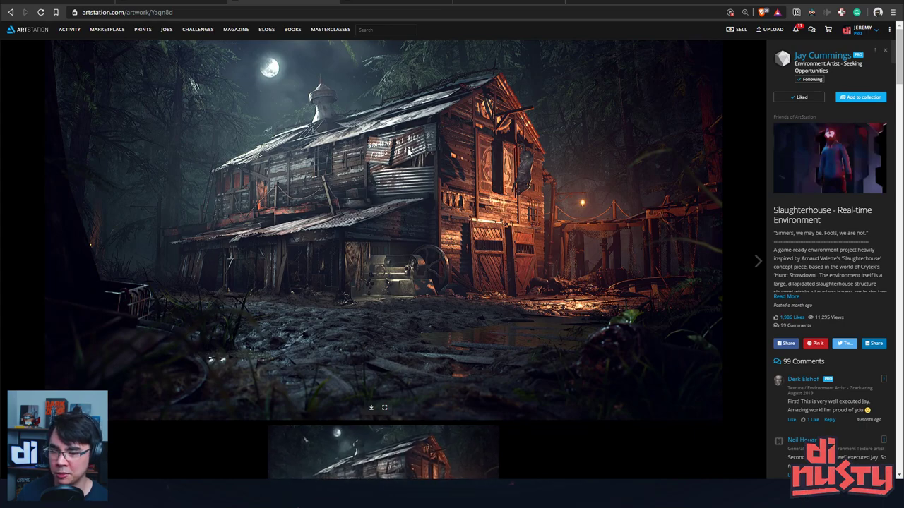
scroll(408, 151, down, 10)
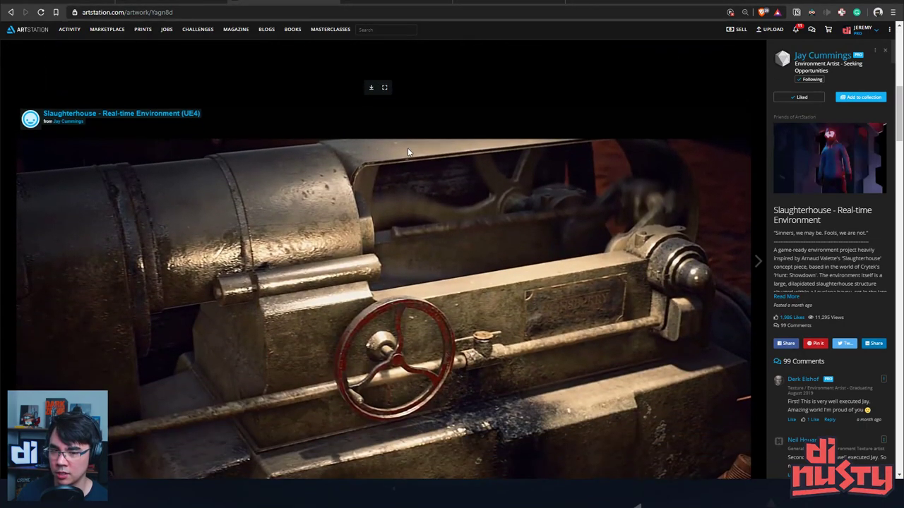
scroll(407, 151, down, 2)
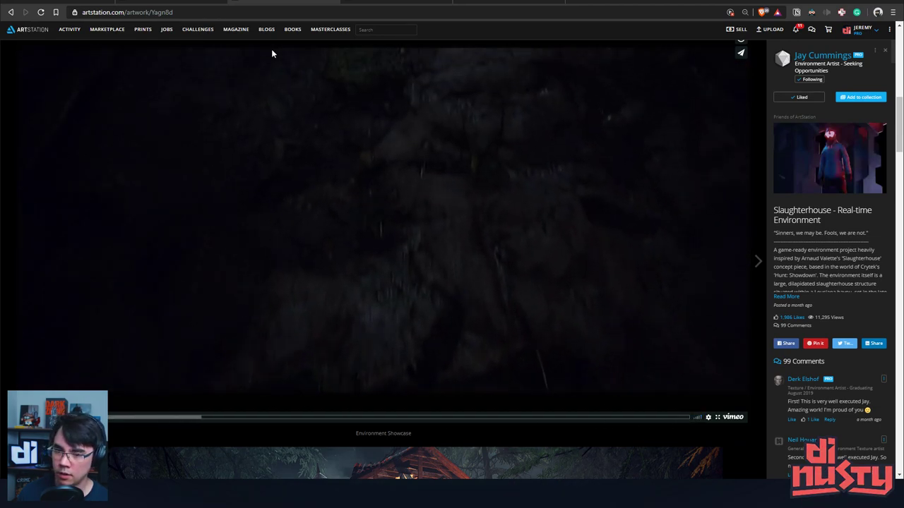
Step: Scroll up to the showcase video, scrub ahead to brighter barn shots, then jump back to 00:06
scroll(750, 209, up, 1)
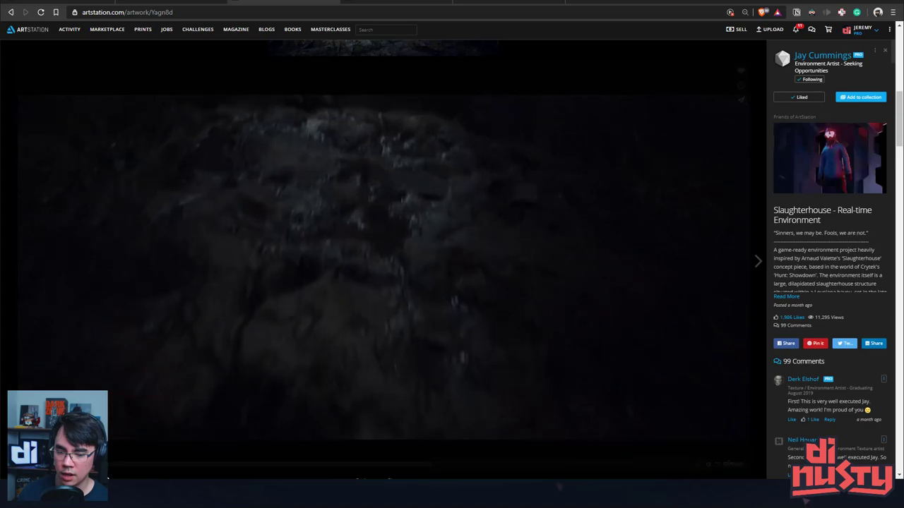
mouse_move(110, 469)
drag(136, 467, 375, 470)
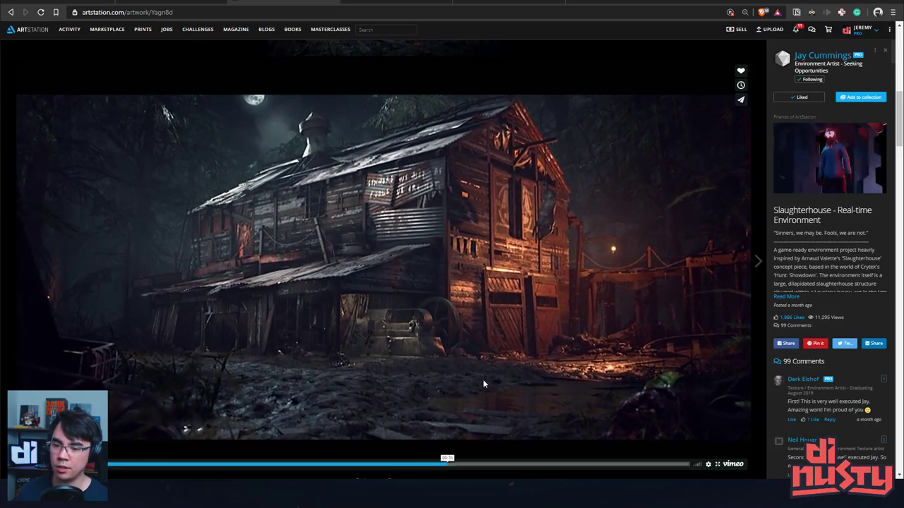
click(134, 464)
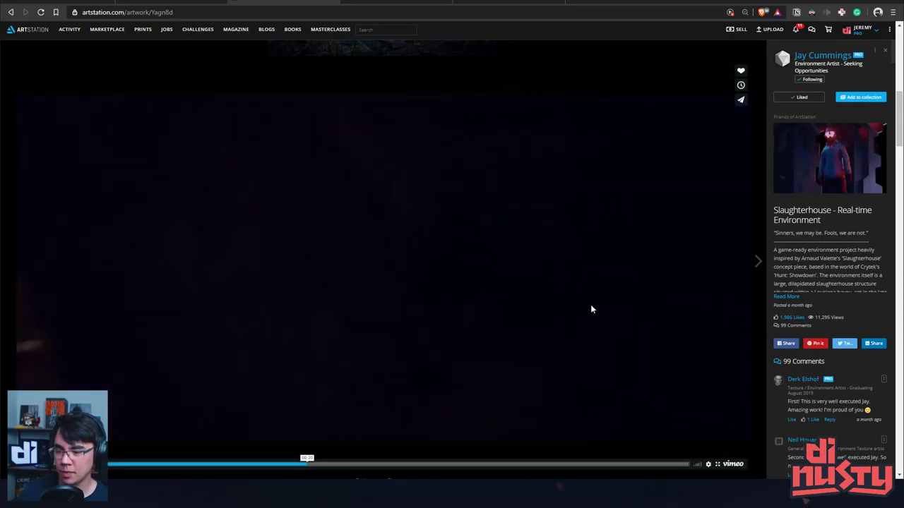
Step: Seek back and forth in the showcase video between the interior machine room and the barn exterior
click(288, 466)
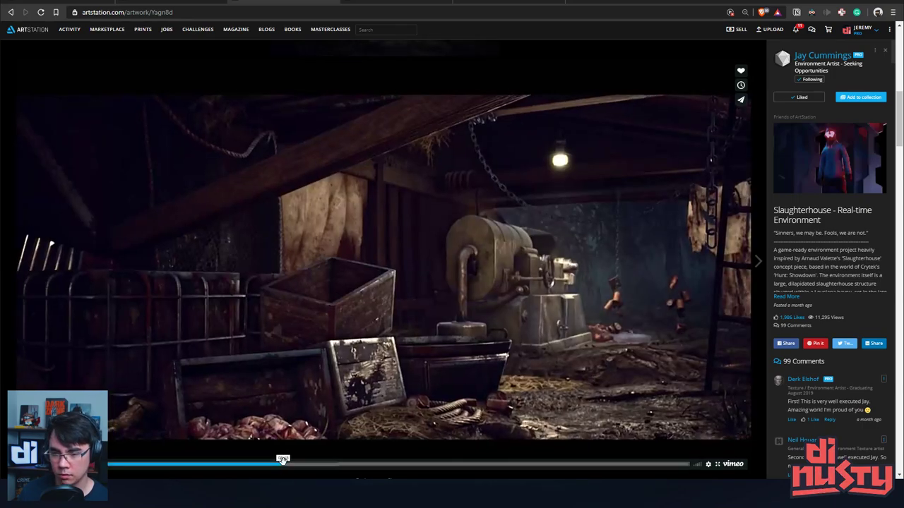
click(214, 466)
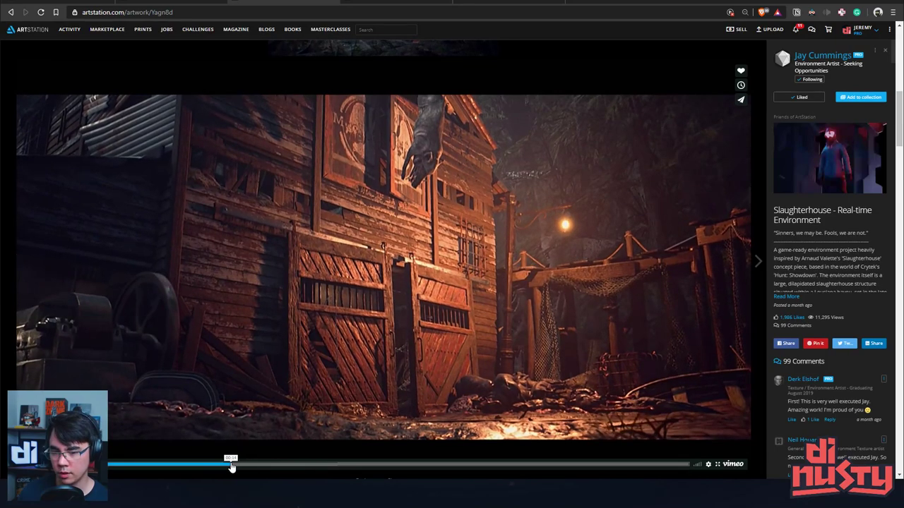
click(272, 470)
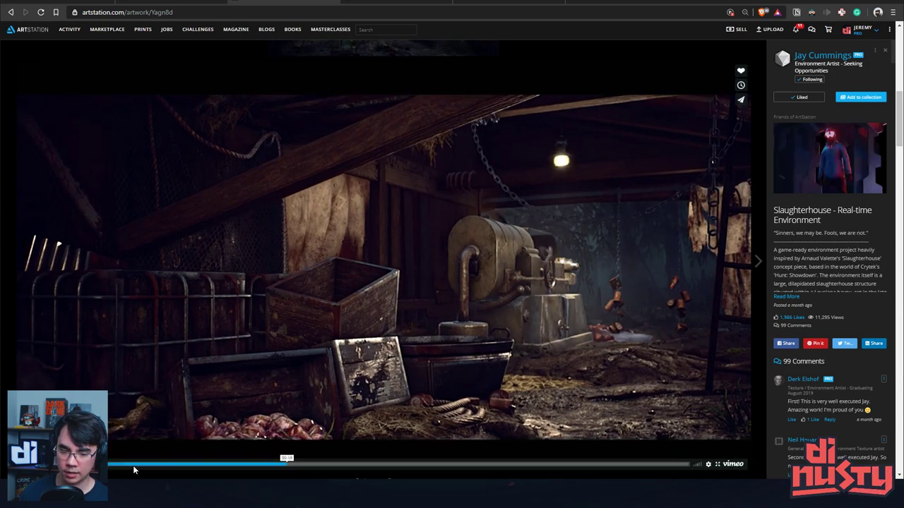
click(132, 467)
click(112, 467)
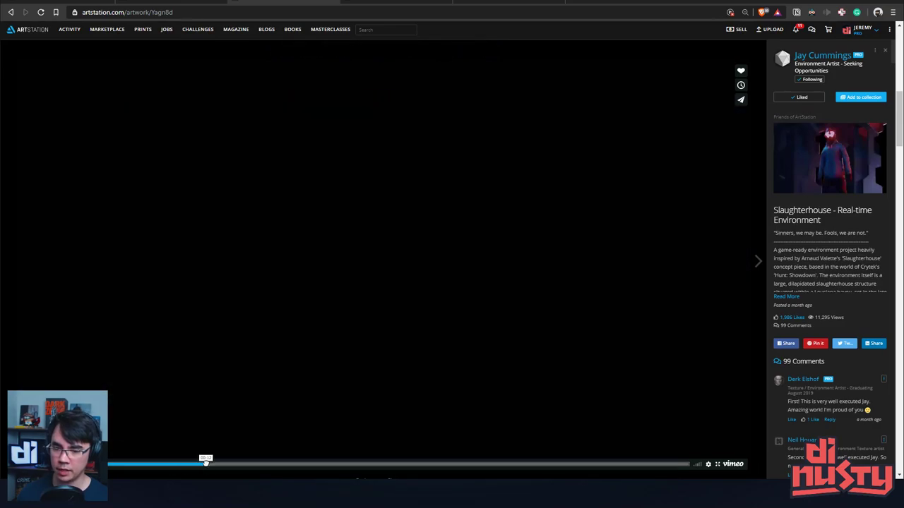
click(287, 466)
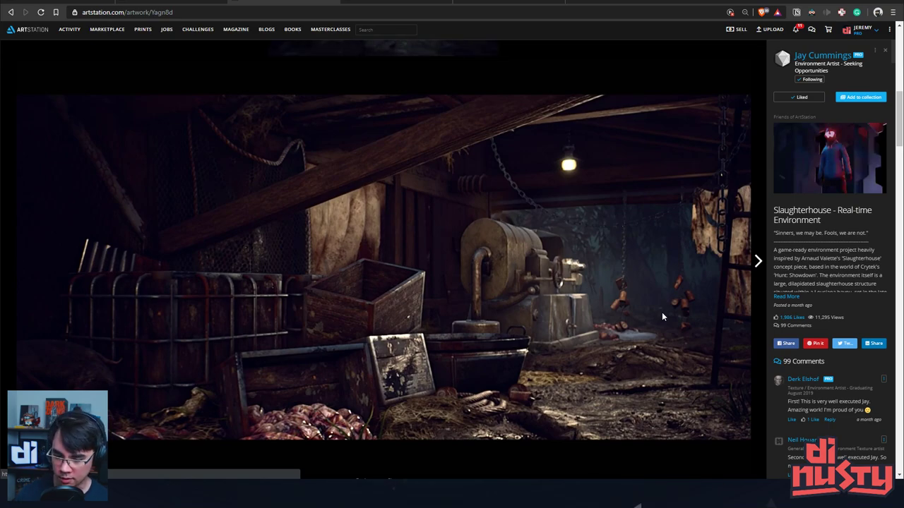
click(323, 464)
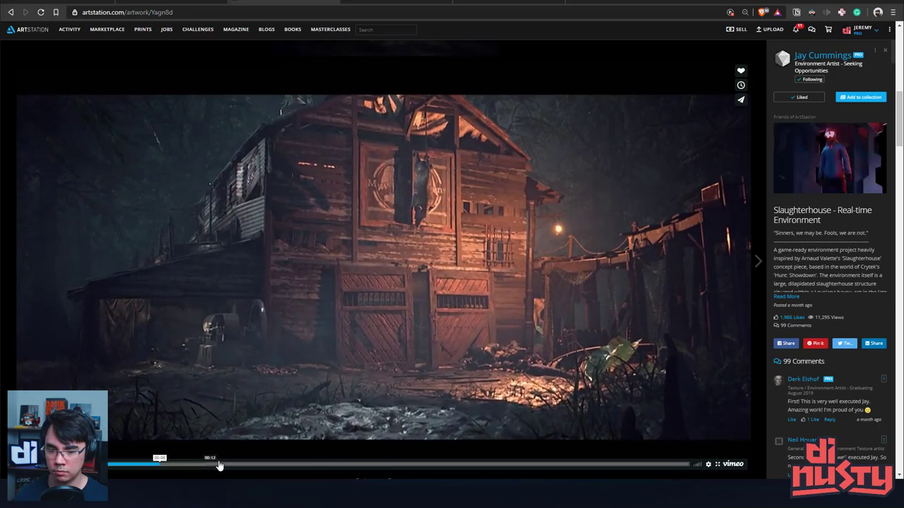
Step: Skip past the interior scenes and a later exterior shot to the software credits and closing card
drag(210, 469, 155, 469)
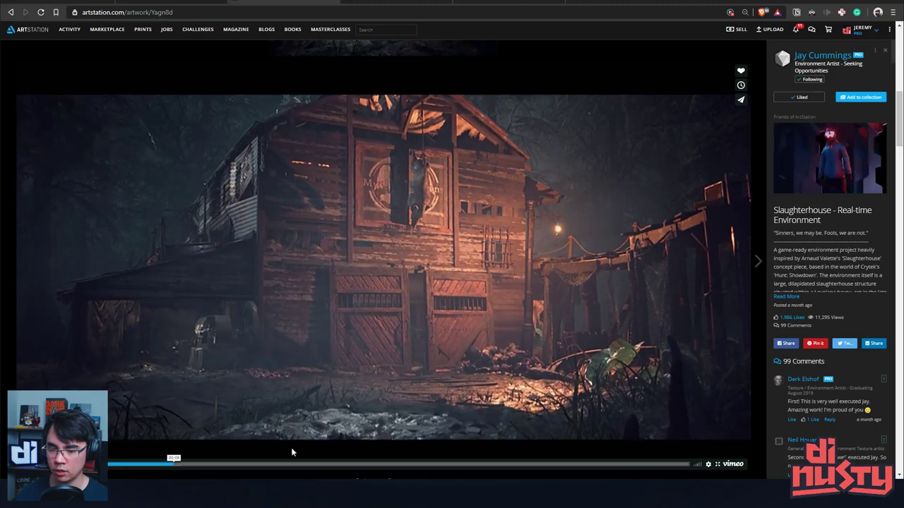
click(261, 468)
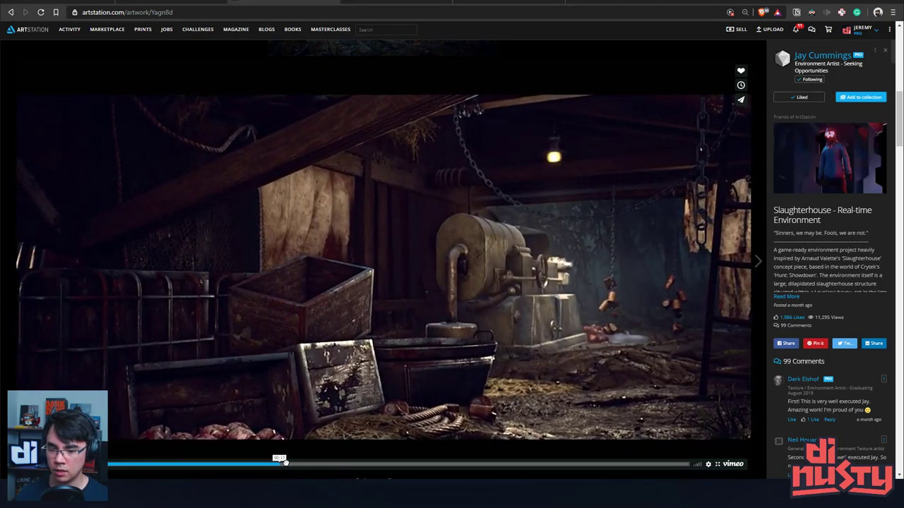
click(347, 465)
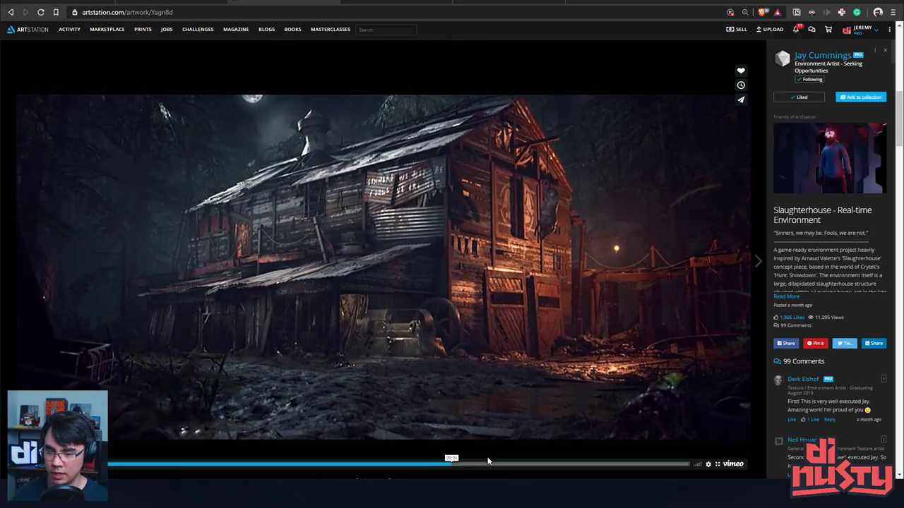
click(486, 465)
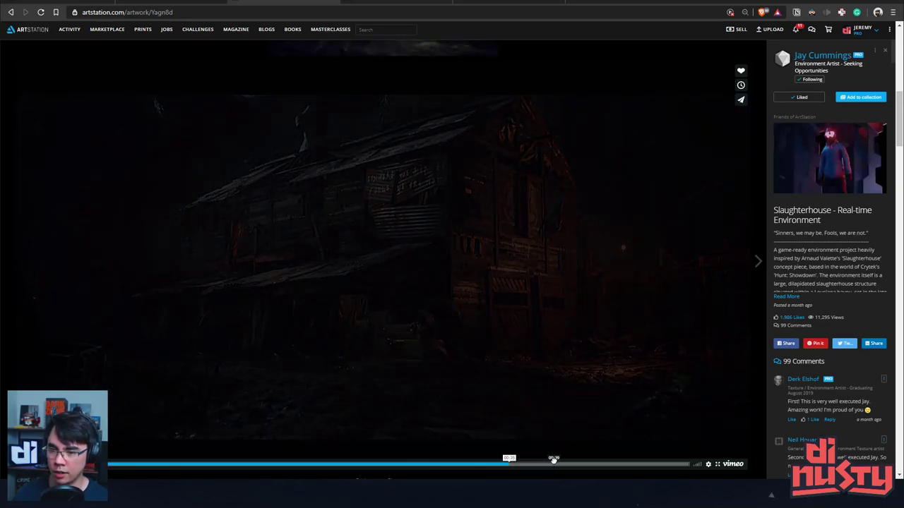
click(558, 465)
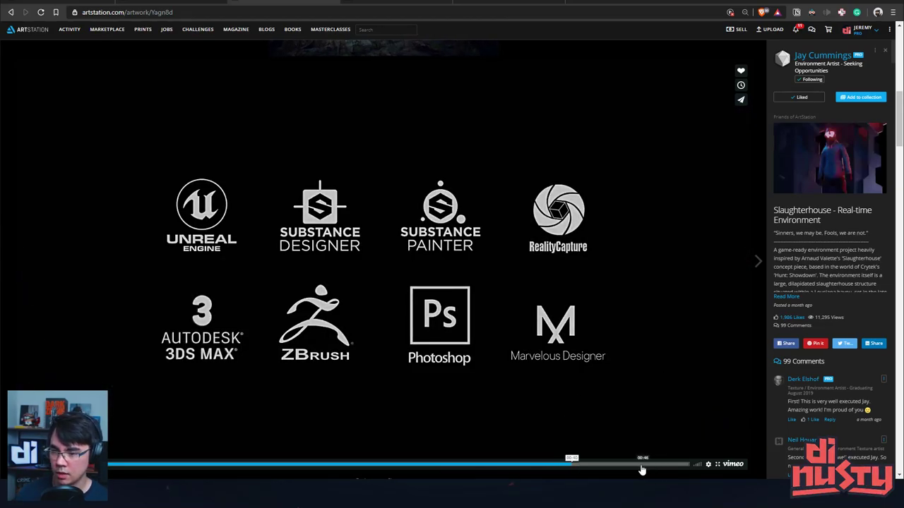
click(596, 464)
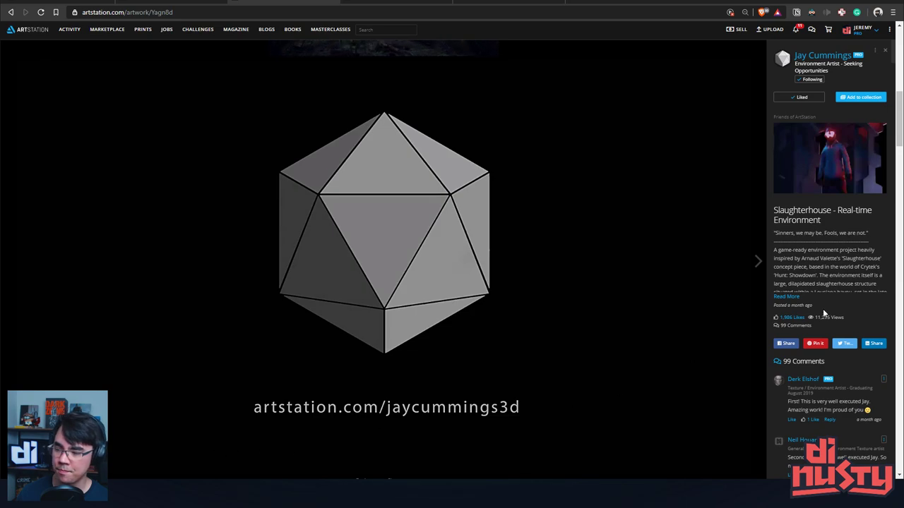
Step: Scroll into the post's comments, rewind the showcase video, and scroll back to the moonlit barn render
scroll(797, 302, down, 3)
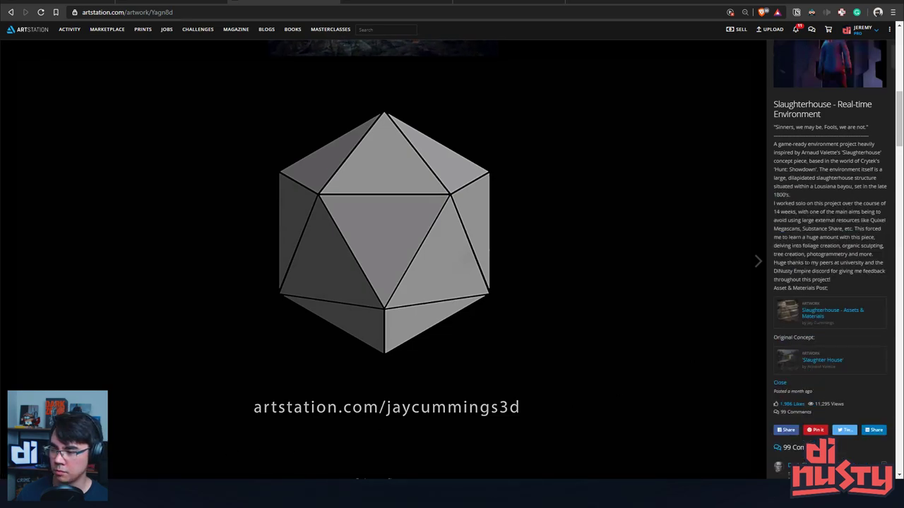
scroll(846, 344, down, 8)
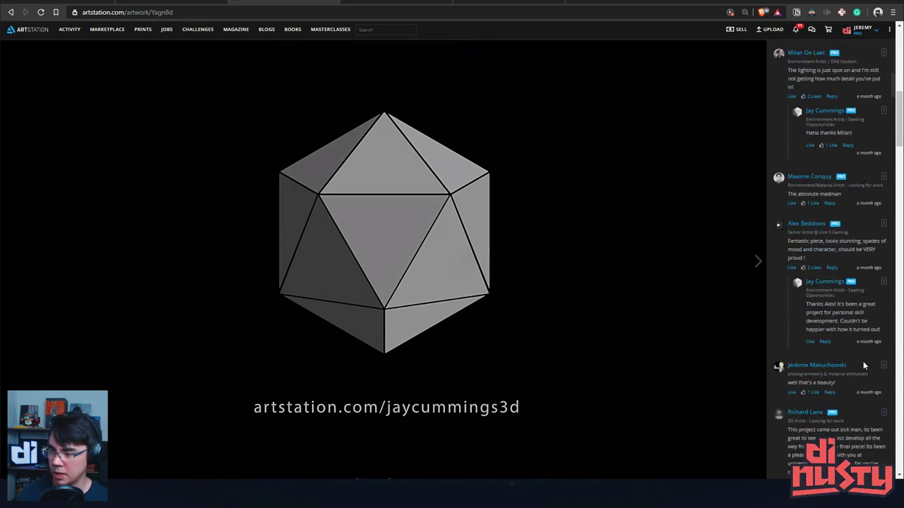
drag(293, 465, 156, 460)
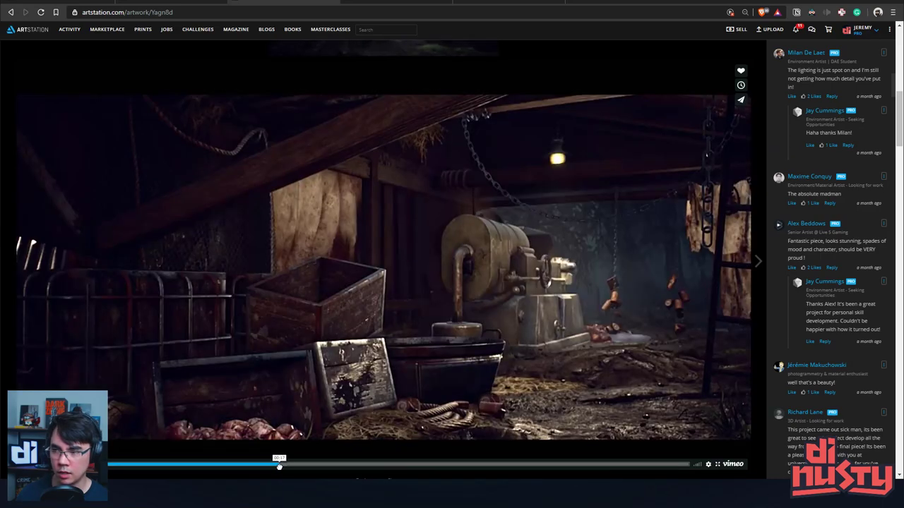
scroll(601, 228, down, 8)
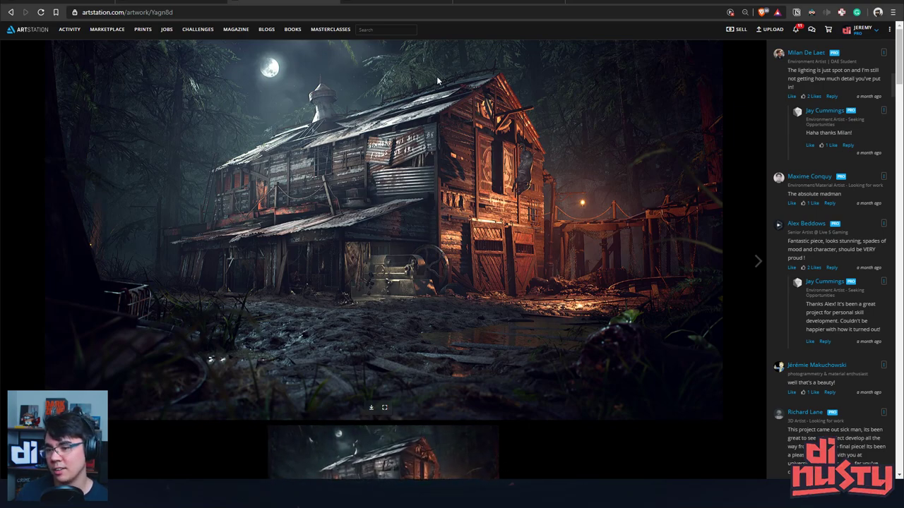
Step: Copy the Slaughterhouse render and paste it into a new clipboard-sized Photoshop document at actual size
right_click(517, 161)
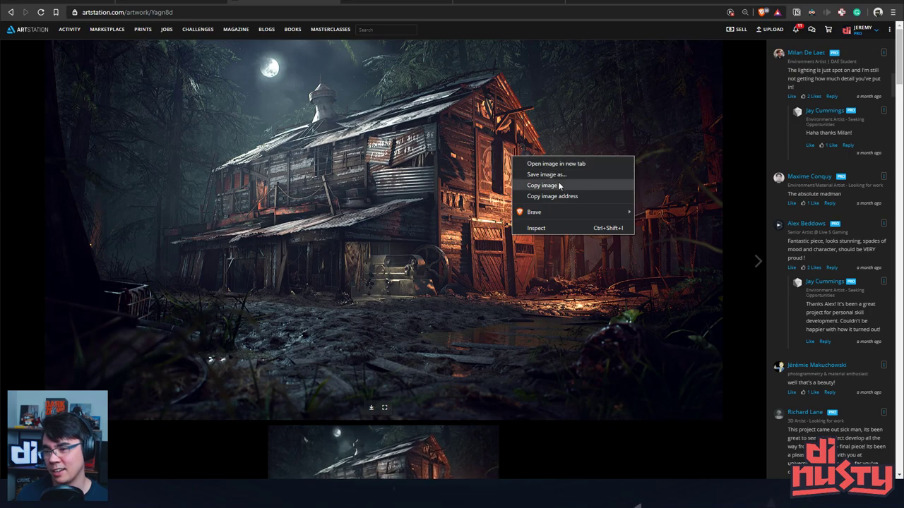
click(541, 185)
key(alt+Tab)
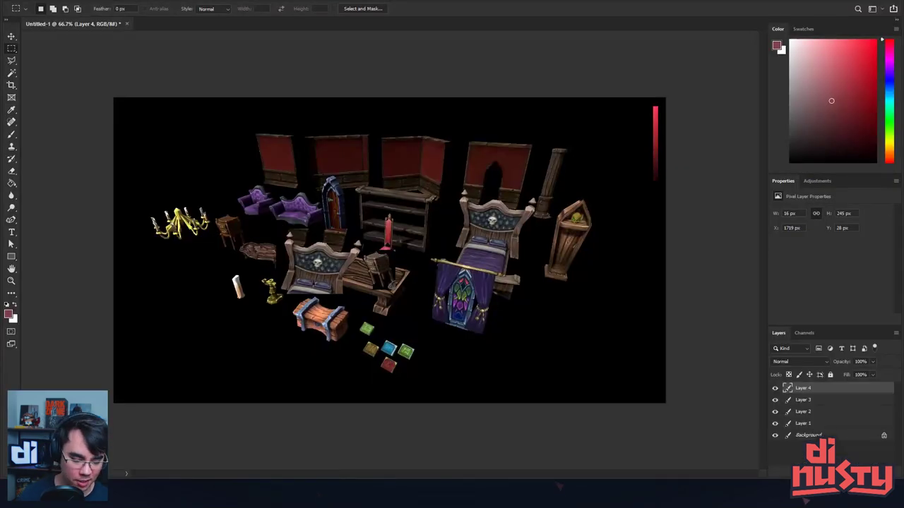
key(ctrl+n)
key(Return)
key(ctrl+v)
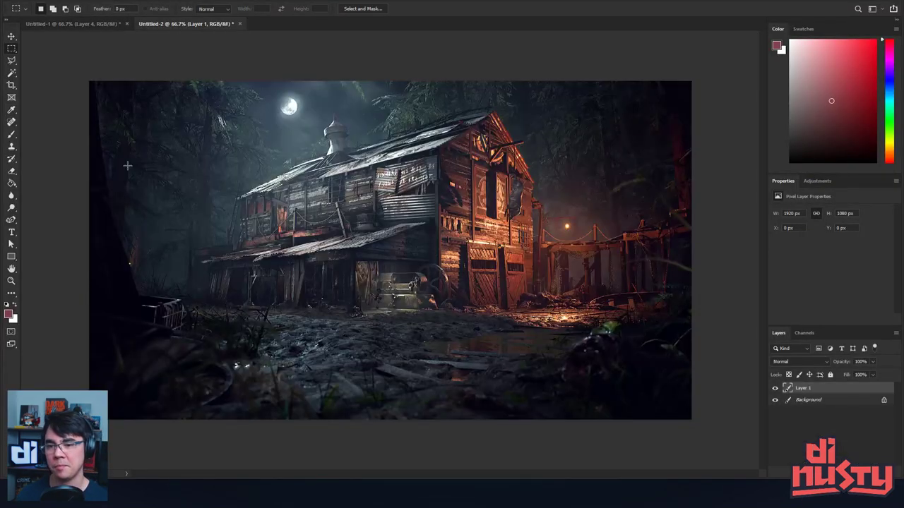
key(ctrl+1)
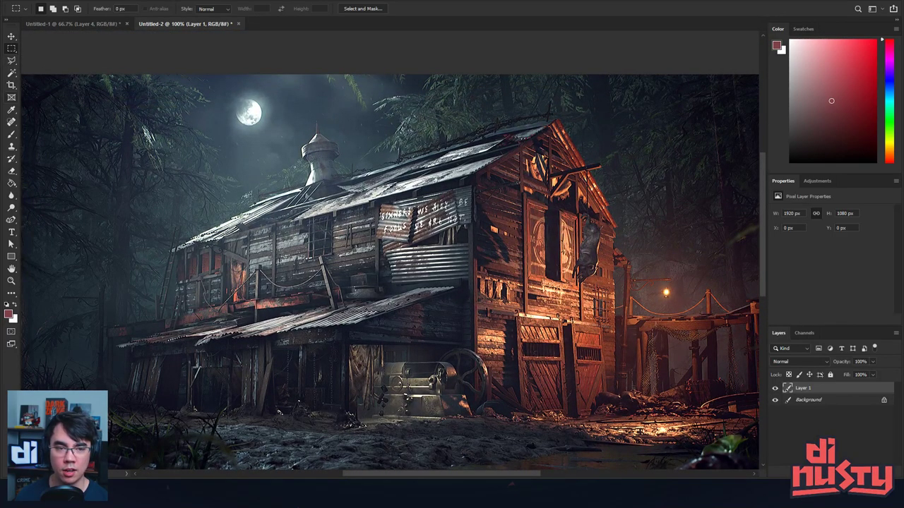
Step: Outline the house's upper left wall with the Polygonal Lasso
click(10, 61)
click(175, 251)
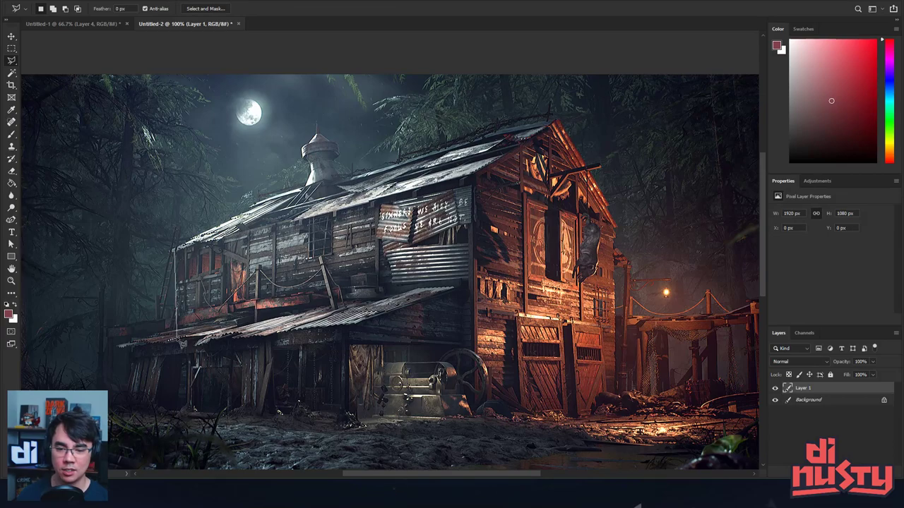
click(174, 322)
click(472, 287)
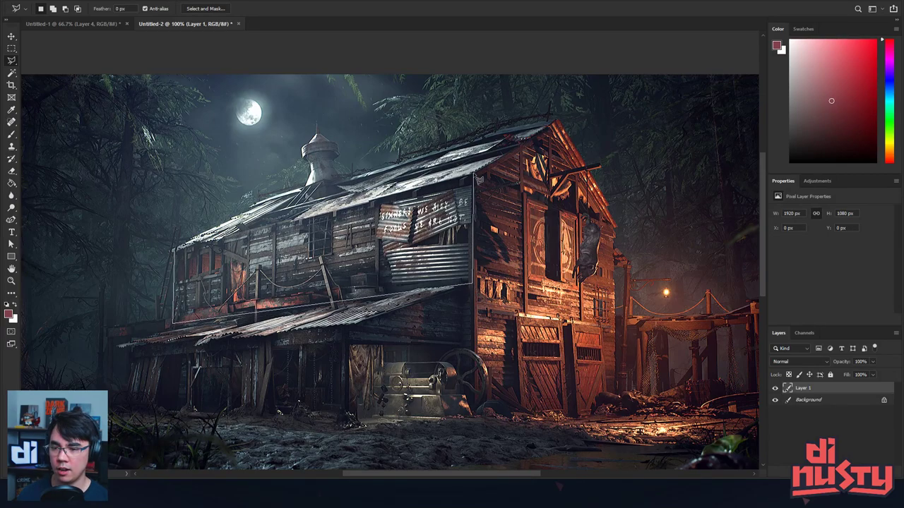
click(472, 188)
Step: Close the wall selection, copy it to a new layer and add a layer mask
click(177, 253)
key(ctrl+minus)
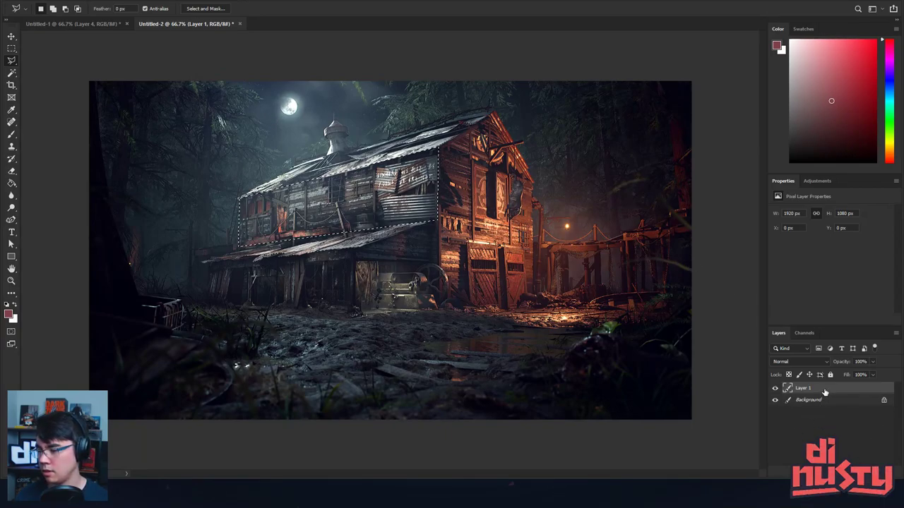
key(ctrl+j)
click(835, 463)
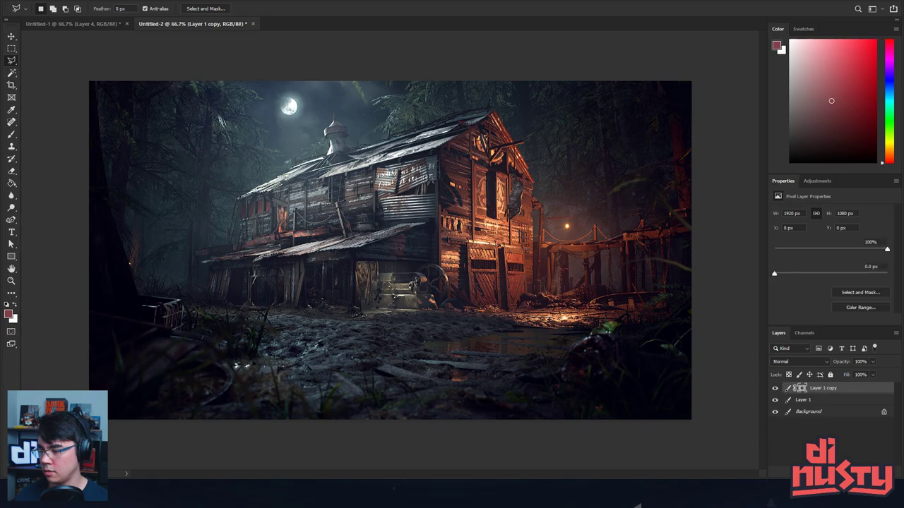
click(801, 387)
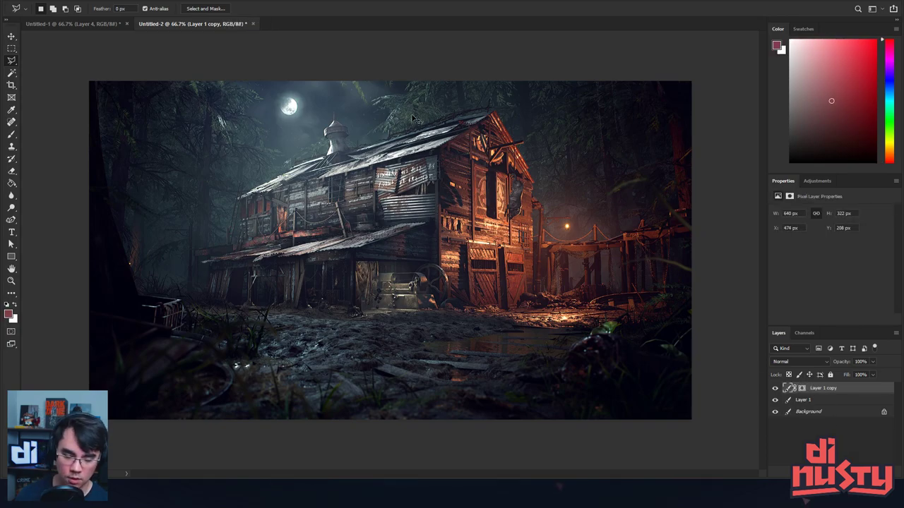
Step: Darken the copied upper floor with Levels, lowering midtones and output brightness
key(m)
key(ctrl+i)
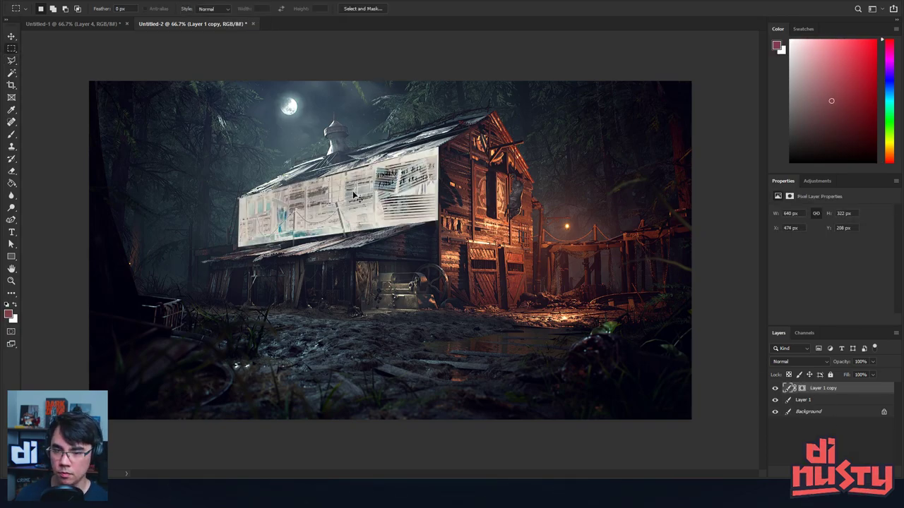
key(ctrl+z)
key(ctrl+l)
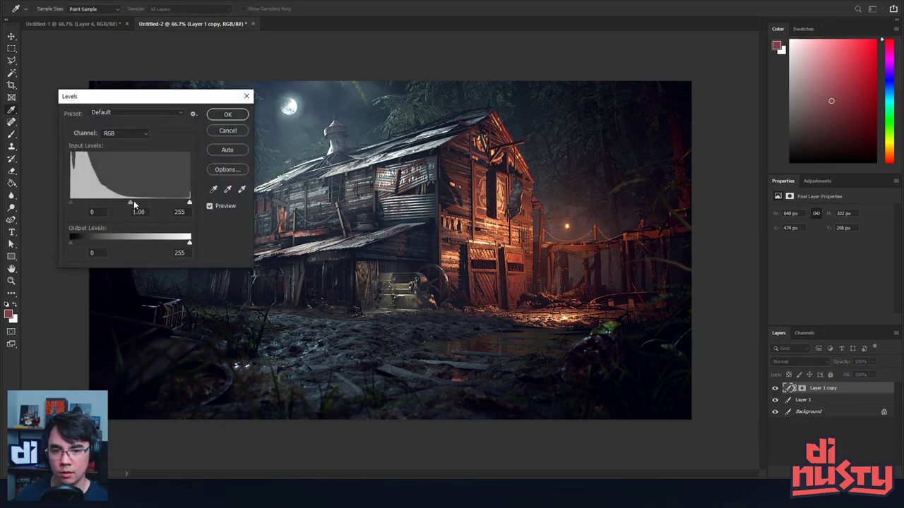
drag(131, 202, 143, 206)
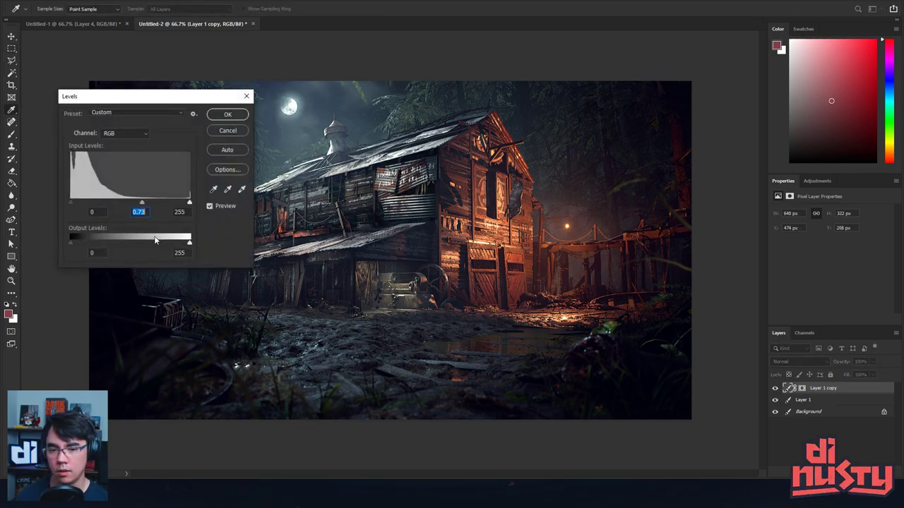
text(1)
drag(190, 242, 119, 241)
key(Return)
Step: Reduce the copied area's saturation with Hue/Saturation
key(m)
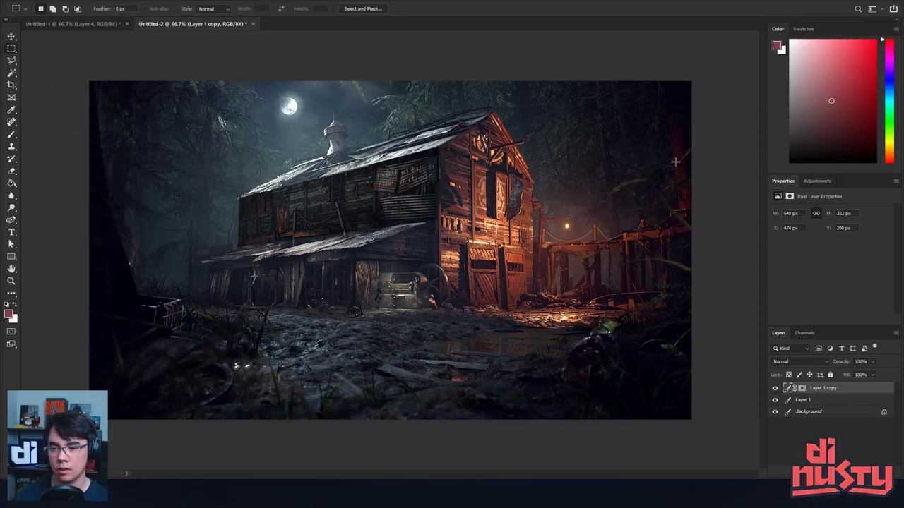
key(ctrl+u)
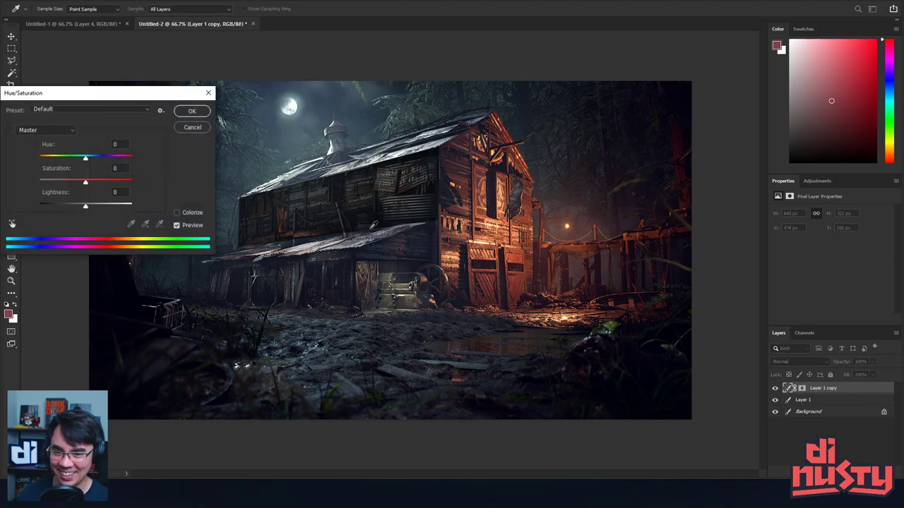
drag(85, 182, 63, 184)
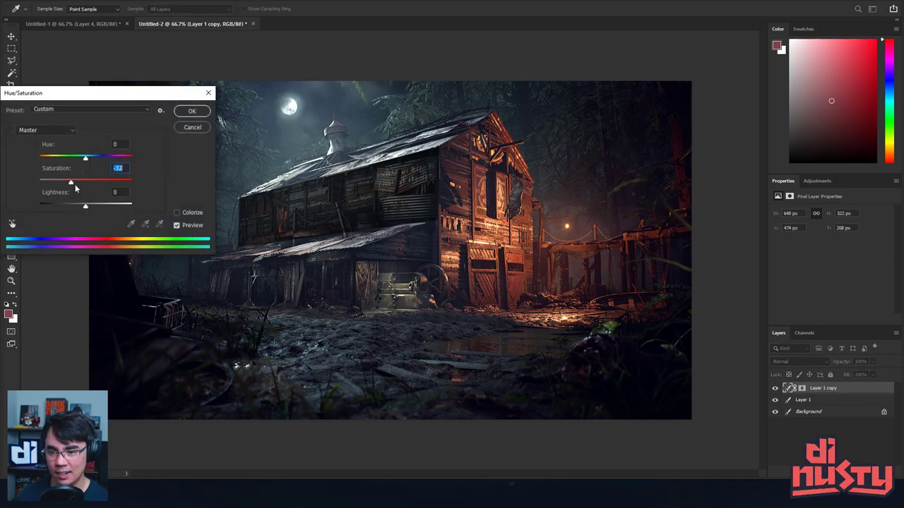
key(Return)
Step: Paint on Layer 1 copy's mask with the brush across the barn, undoing the dark band
click(786, 391)
key(b)
key(d)
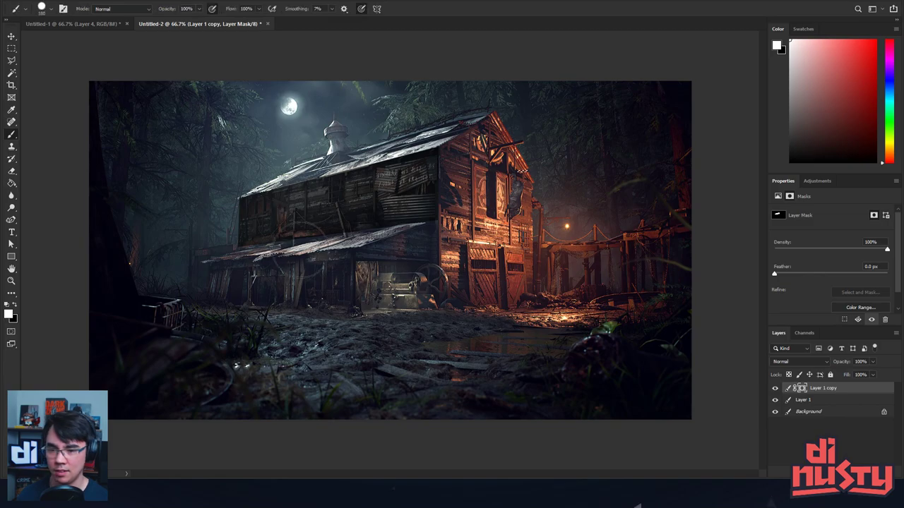
key(x)
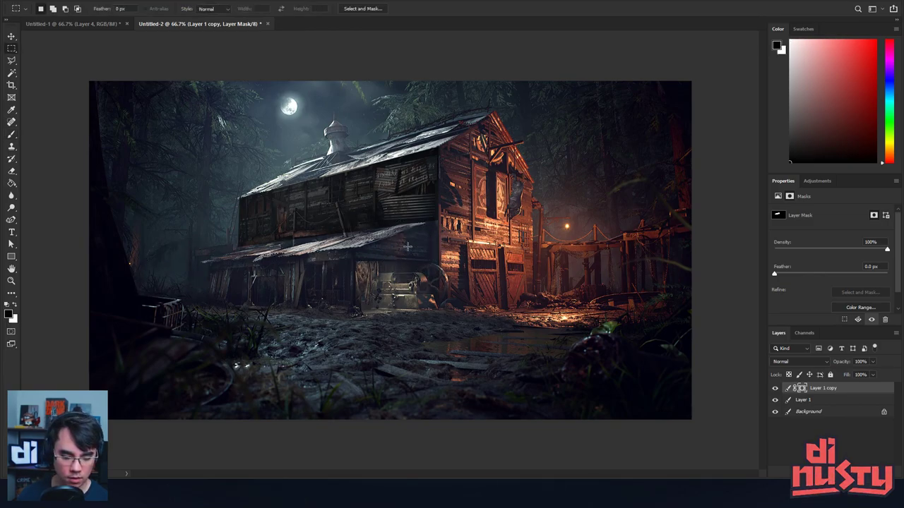
mouse_move(412, 254)
mouse_down()
mouse_move(190, 231)
mouse_move(319, 196)
mouse_up()
key(x)
drag(123, 262, 498, 225)
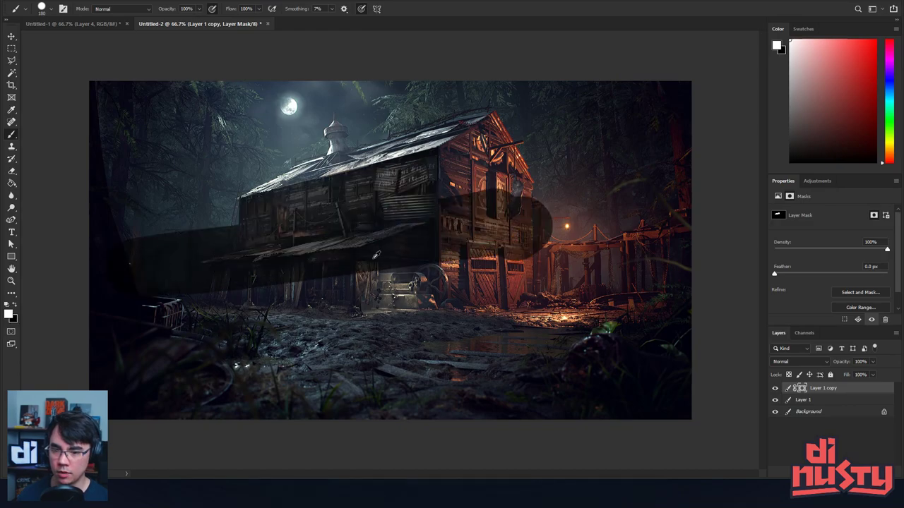
key(ctrl+z)
Step: Paint black on the mask along the roof edge, adjusting brush size as needed
drag(287, 257, 276, 257)
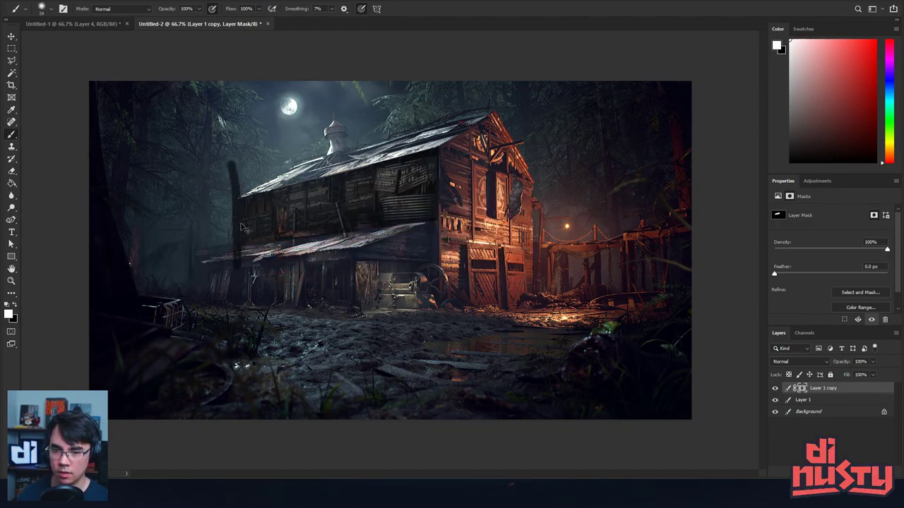
key(x)
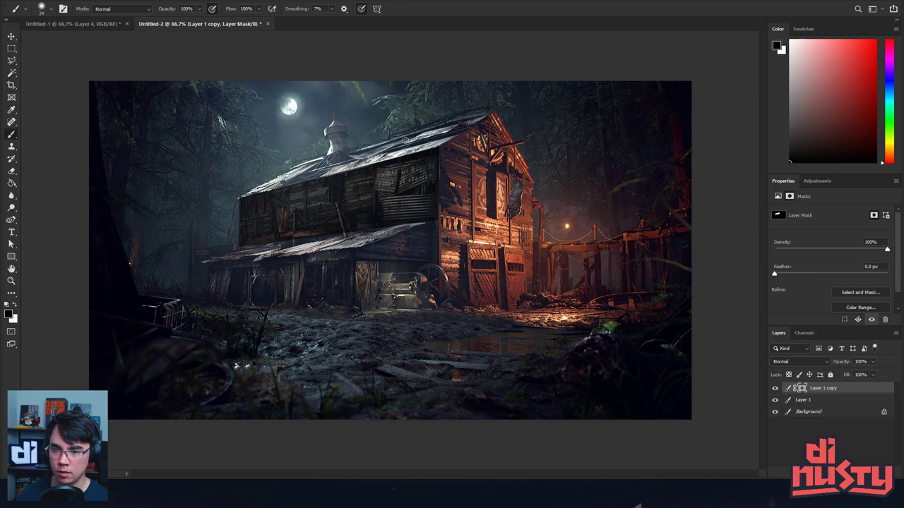
shift+click(438, 145)
key(ctrl+z)
shift+click(235, 198)
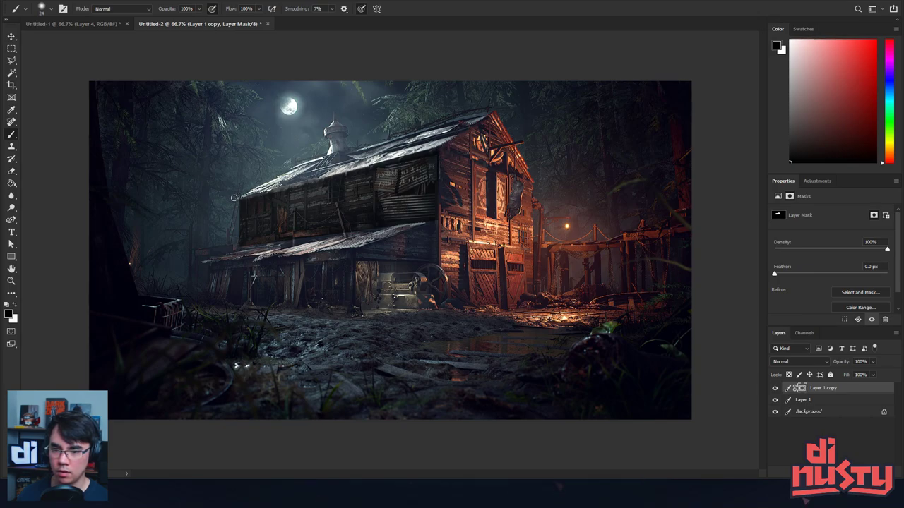
drag(242, 313, 323, 292)
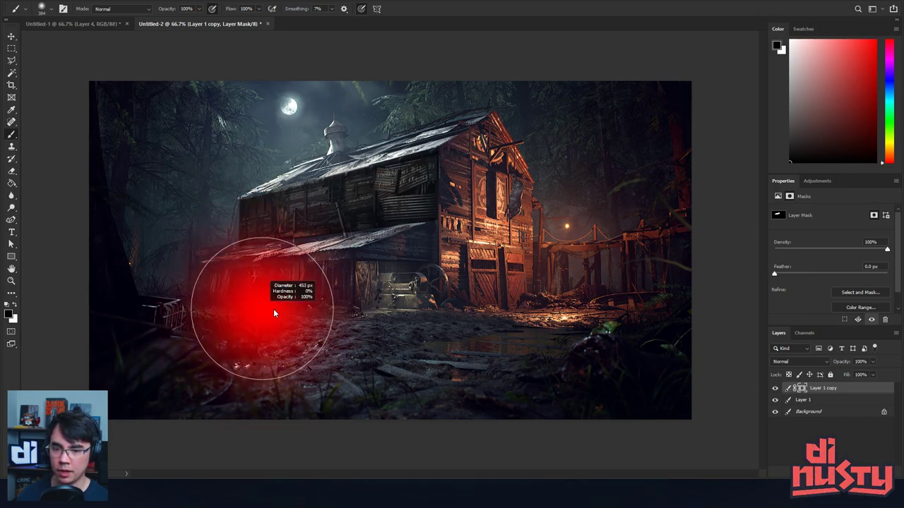
shift+click(395, 286)
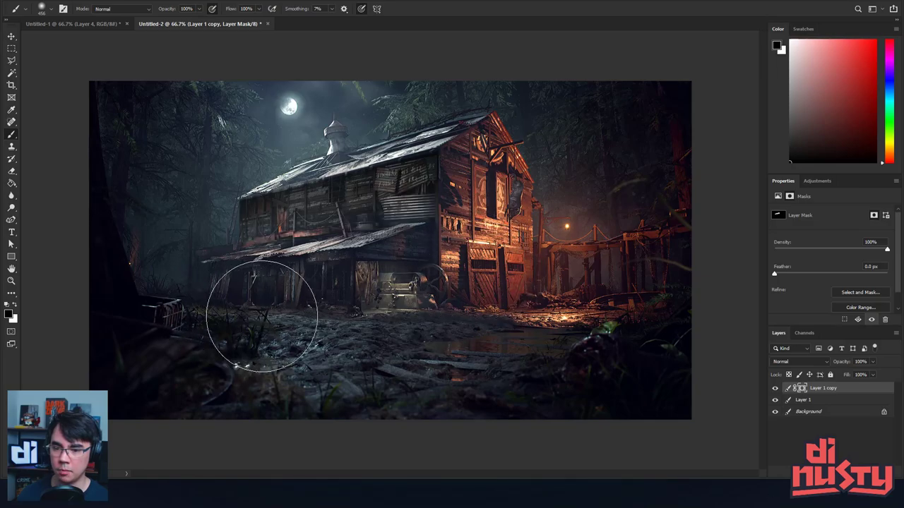
key(ctrl+z)
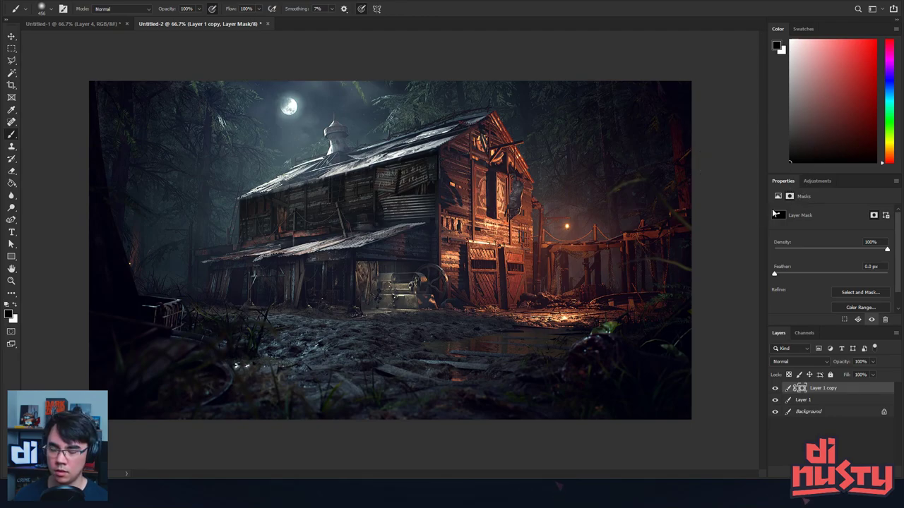
Step: Compare the shadow copy on and off, then shrink the brush to about 30 px for detail
click(775, 388)
click(774, 388)
click(775, 388)
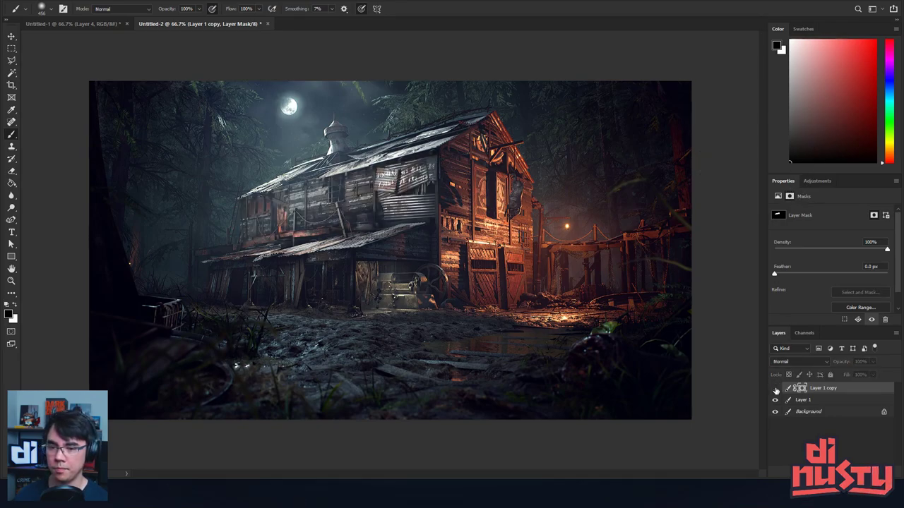
click(775, 388)
scroll(390, 184, up, 6)
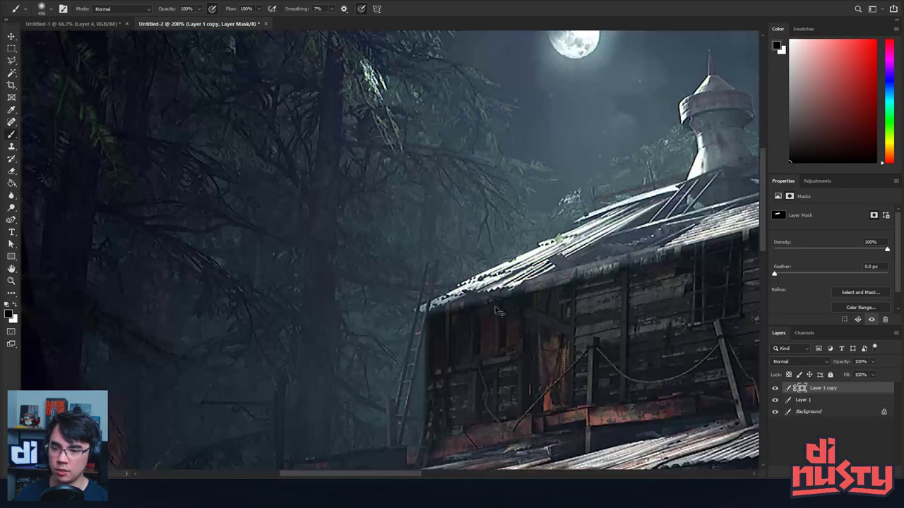
scroll(390, 184, up, 1)
key(m)
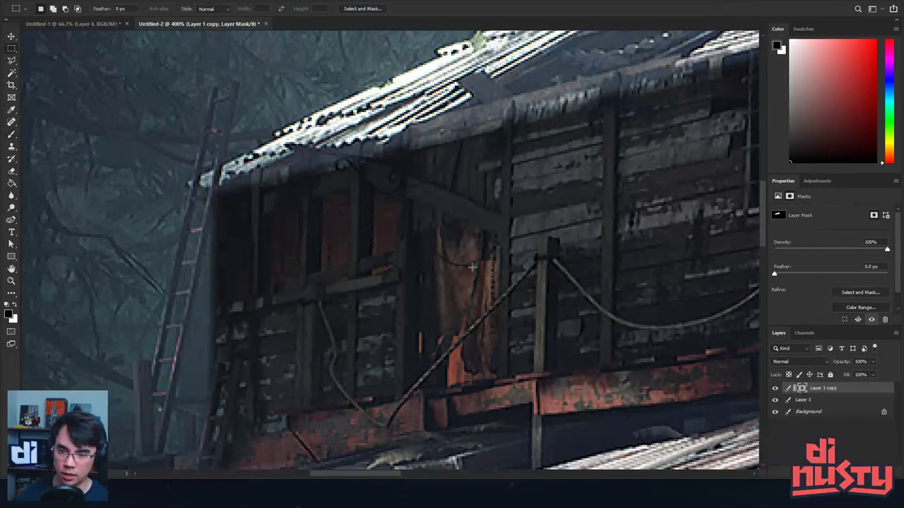
key(b)
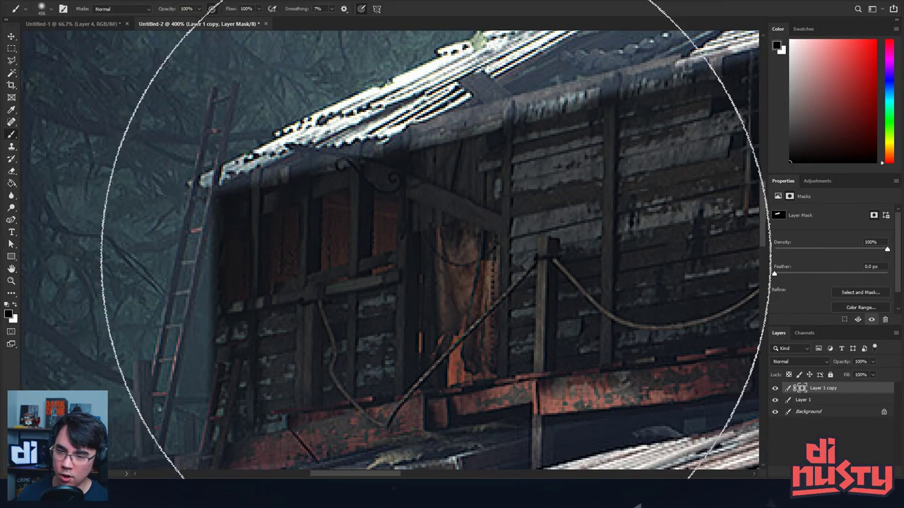
drag(240, 250, 68, 254)
drag(179, 222, 158, 223)
alt+click(802, 389)
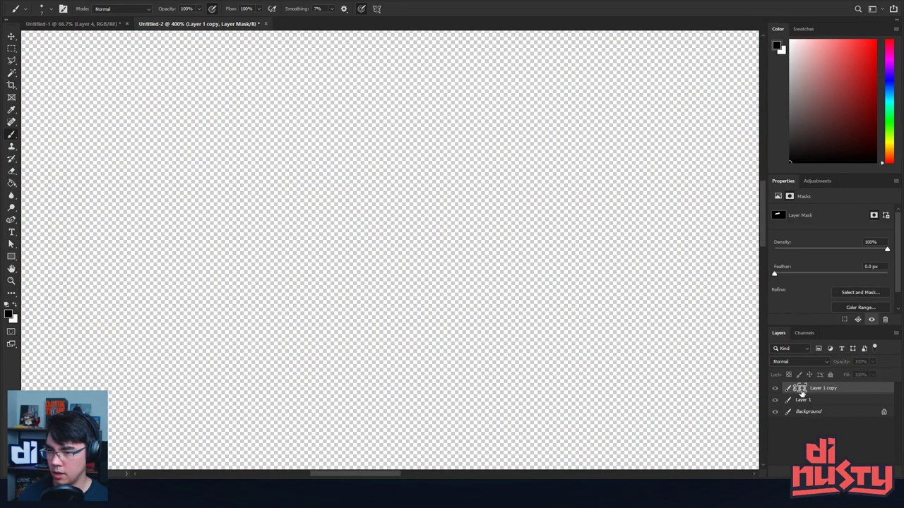
alt+click(802, 390)
drag(355, 219, 352, 221)
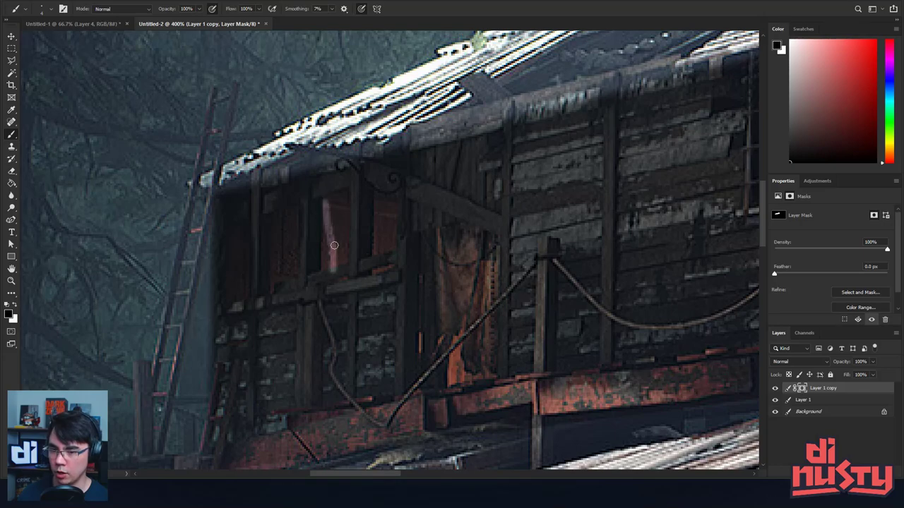
Step: Outline the three small upper windows and a sill with the Polygonal Lasso
key(l)
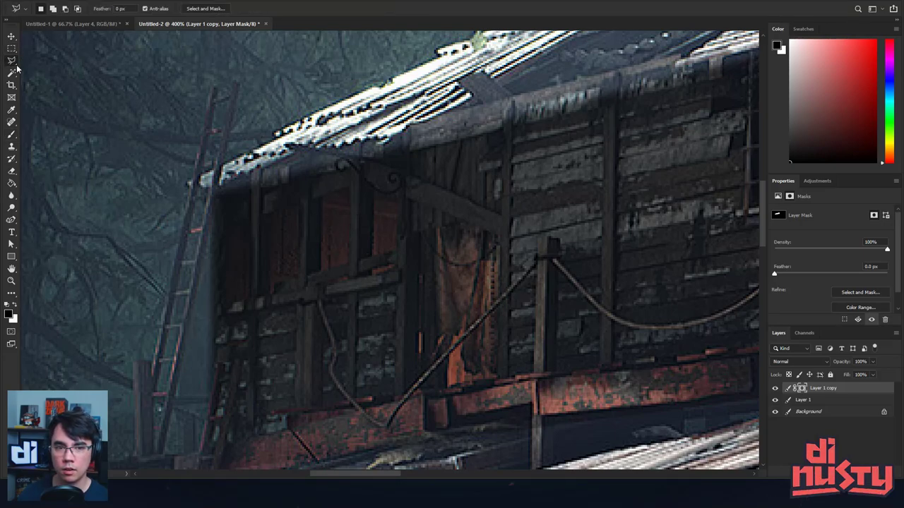
click(267, 292)
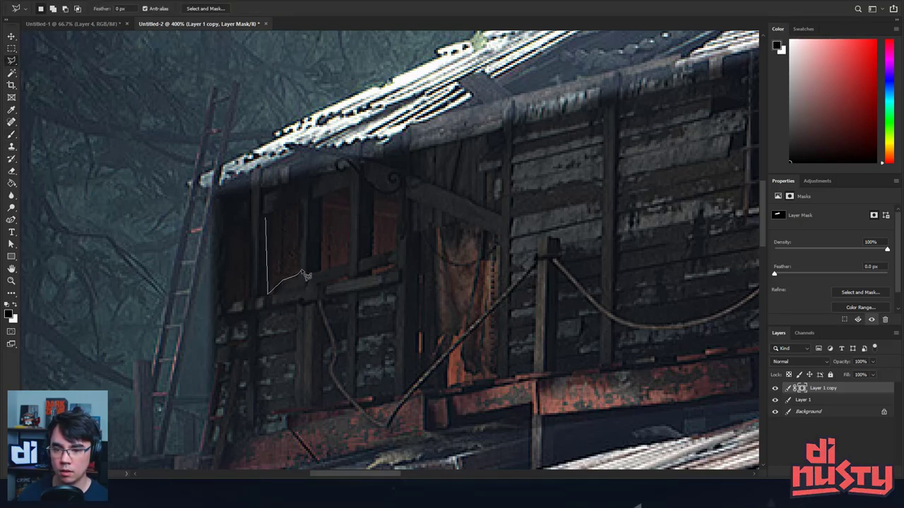
click(302, 275)
click(276, 225)
shift+click(322, 201)
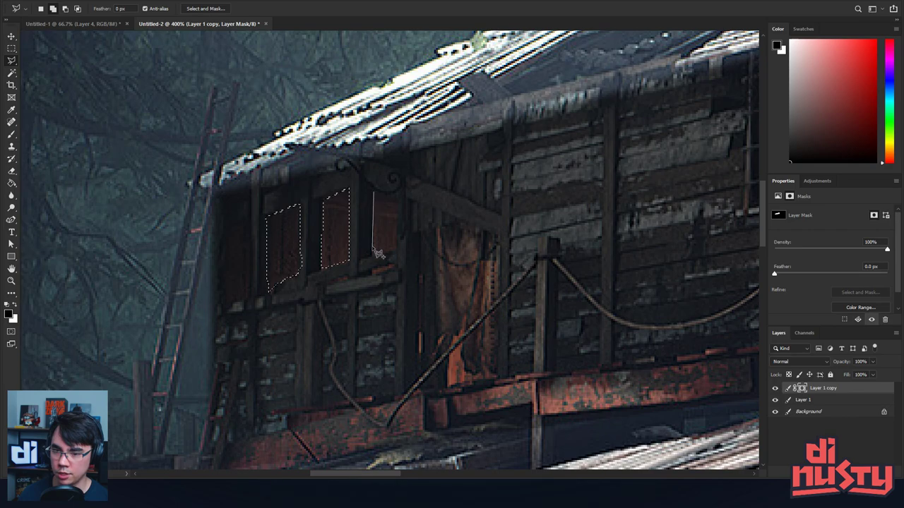
click(372, 256)
click(394, 250)
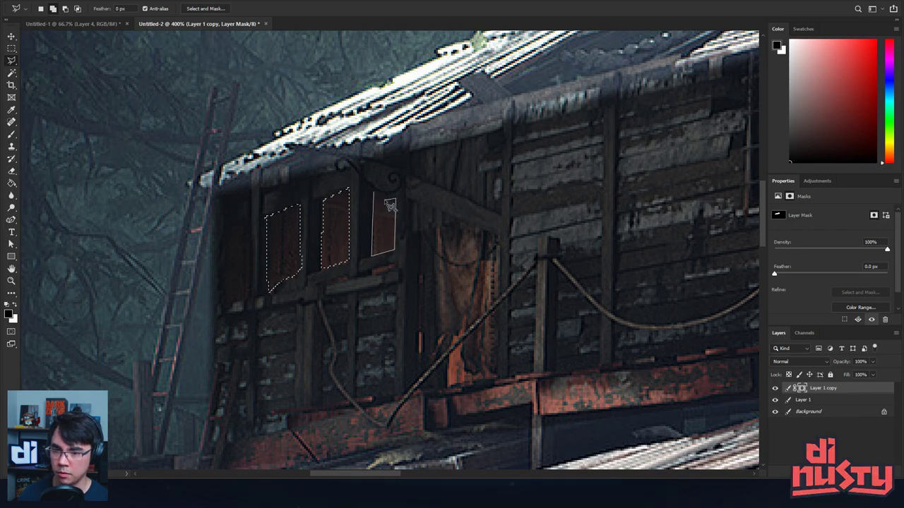
click(375, 197)
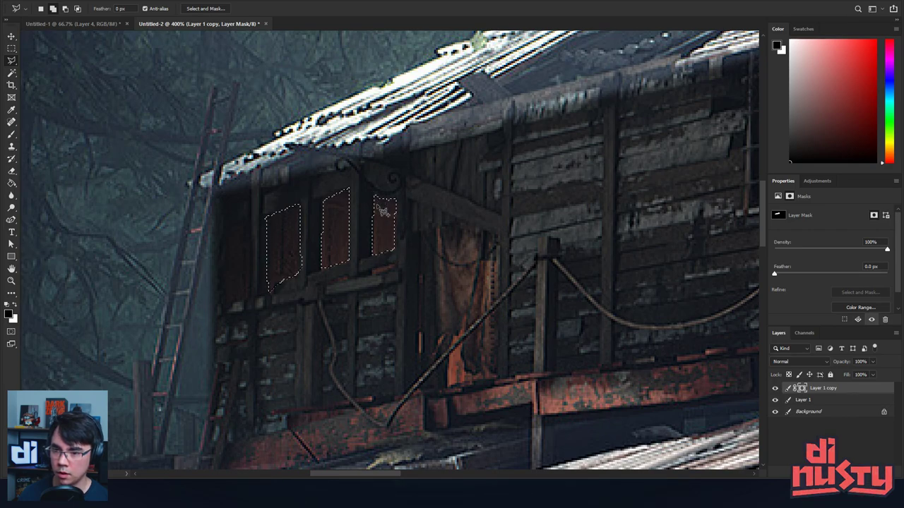
shift+click(372, 272)
click(392, 266)
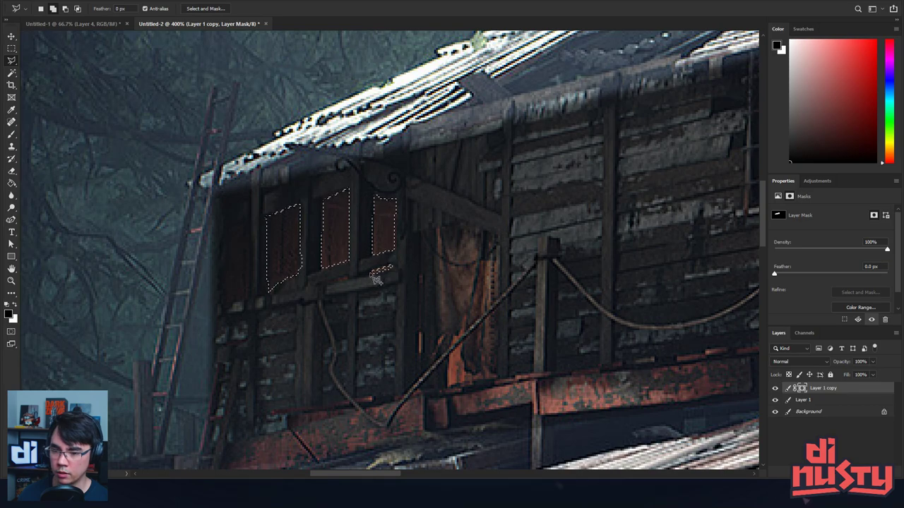
click(372, 272)
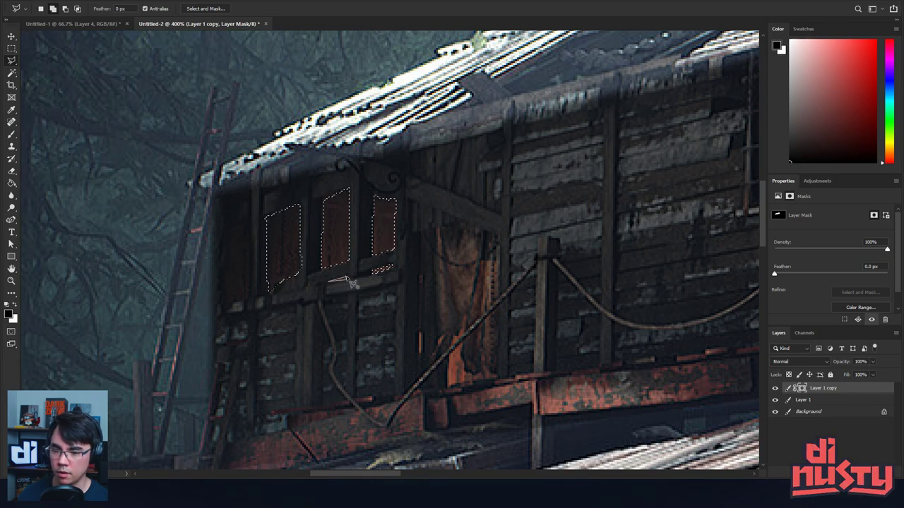
Step: Enlarge the mask brush enough to cover the selected windows
scroll(438, 321, down, 3)
scroll(438, 321, right, 3)
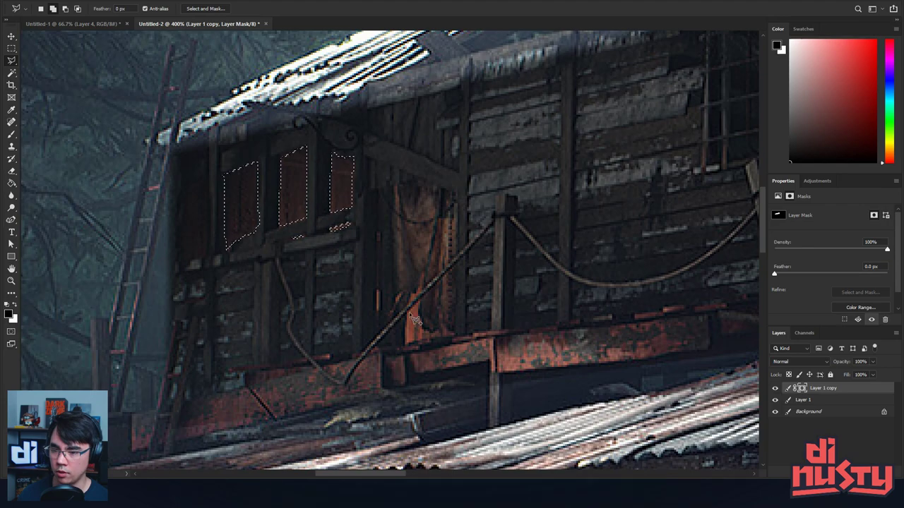
key(b)
key(bracketright)
key(bracketright)
key(bracketright)
key(bracketright)
key(bracketright)
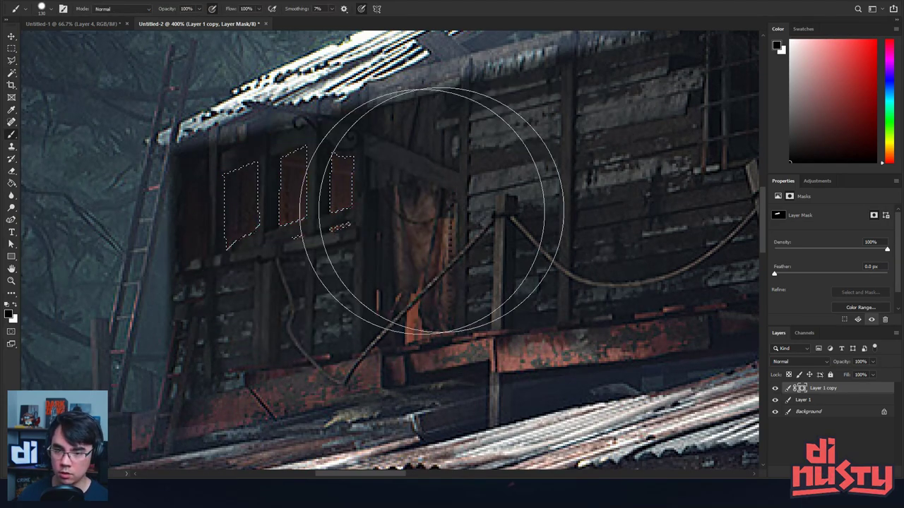
Step: Deselect the windows and shrink the mask brush to a small tip
key(m)
click(552, 252)
scroll(552, 252, down, 1)
scroll(552, 252, right, 1)
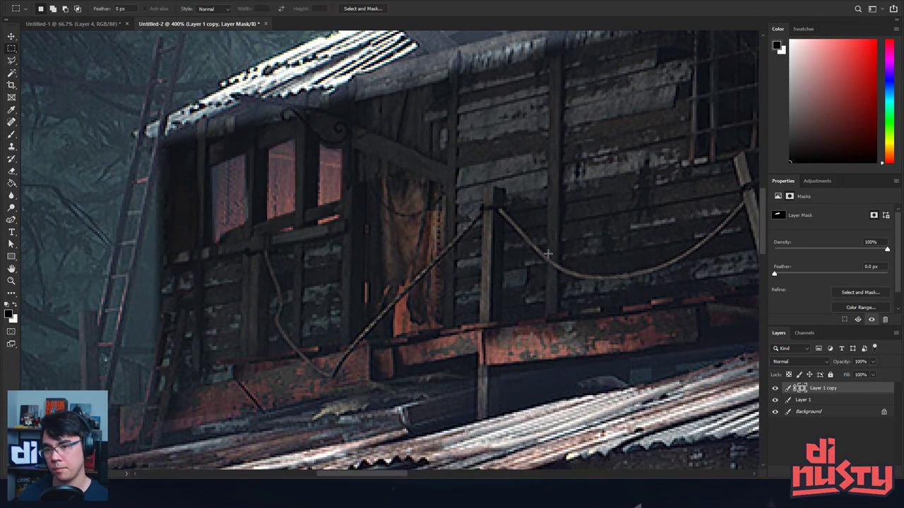
key(b)
mouse_move(391, 289)
mouse_down()
mouse_move(450, 304)
mouse_move(391, 289)
mouse_up()
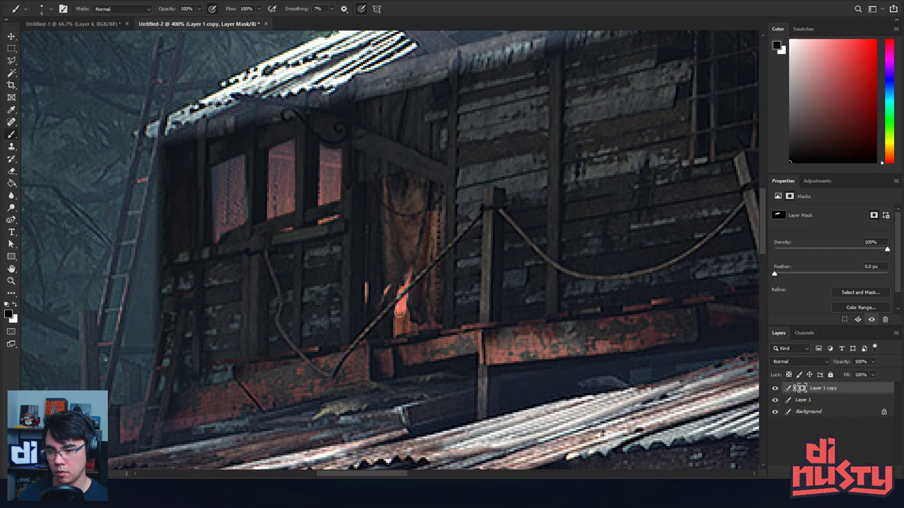
Step: Paint white on the mask behind the diagonal rope to reveal a warm orange glow
key(x)
mouse_move(399, 311)
mouse_down()
mouse_move(403, 325)
mouse_move(408, 289)
mouse_up()
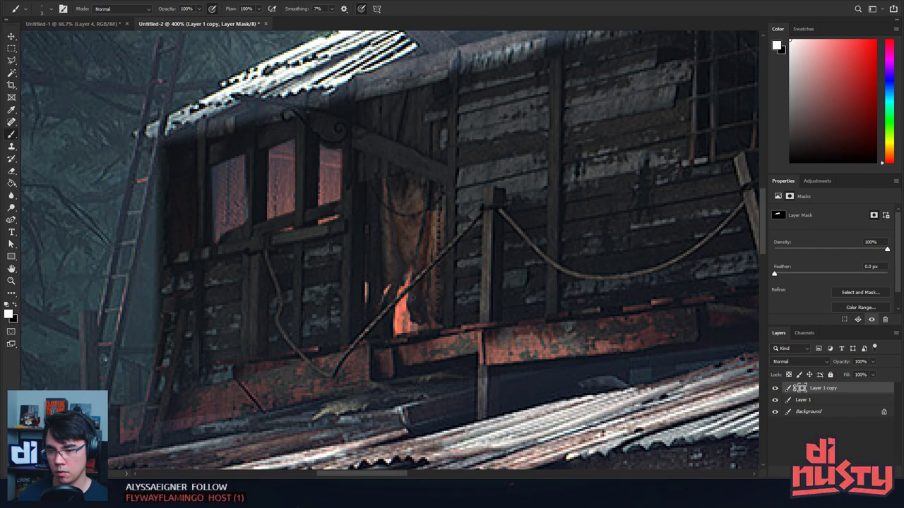
scroll(428, 229, up, 1)
scroll(428, 229, right, 1)
key(x)
scroll(434, 213, down, 1)
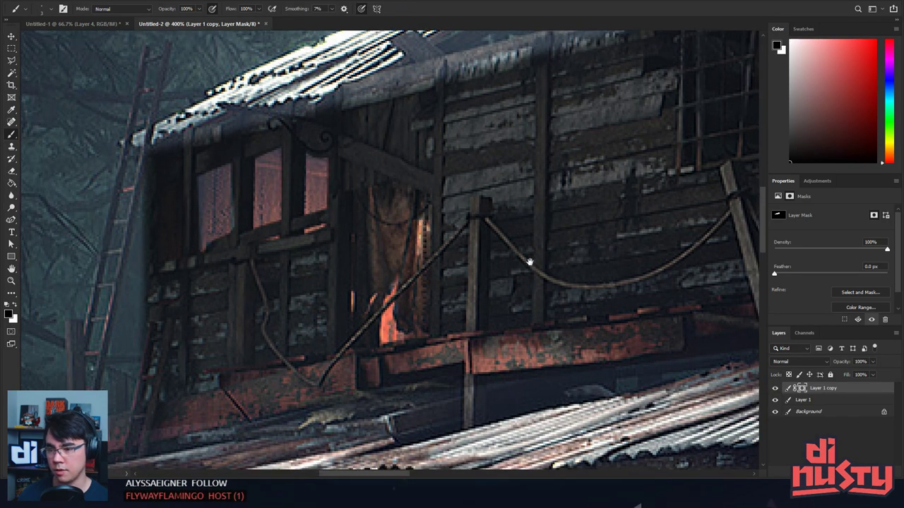
scroll(529, 258, right, 6)
key(ctrl+0)
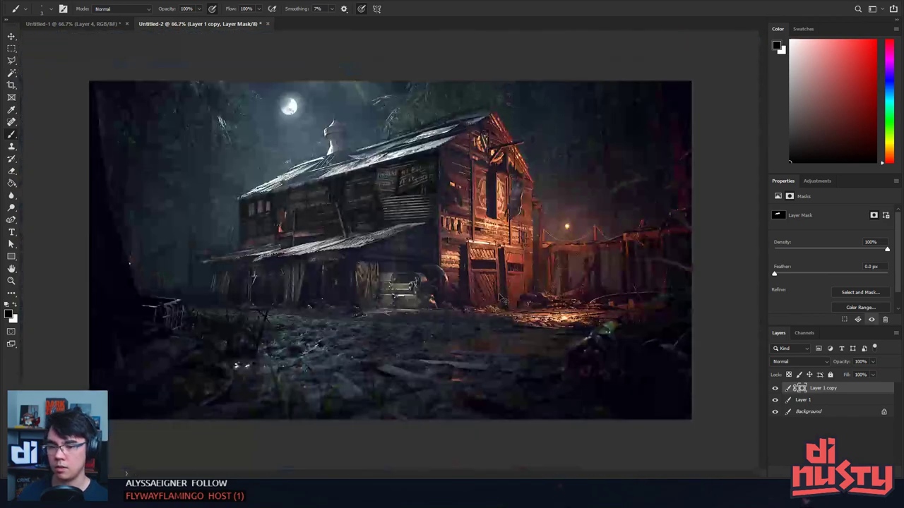
key(ctrl+minus)
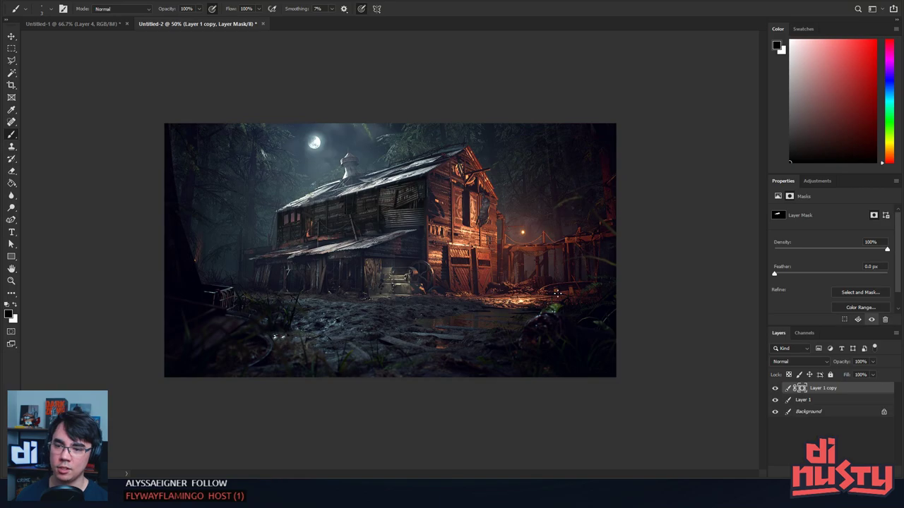
key(ctrl+plus)
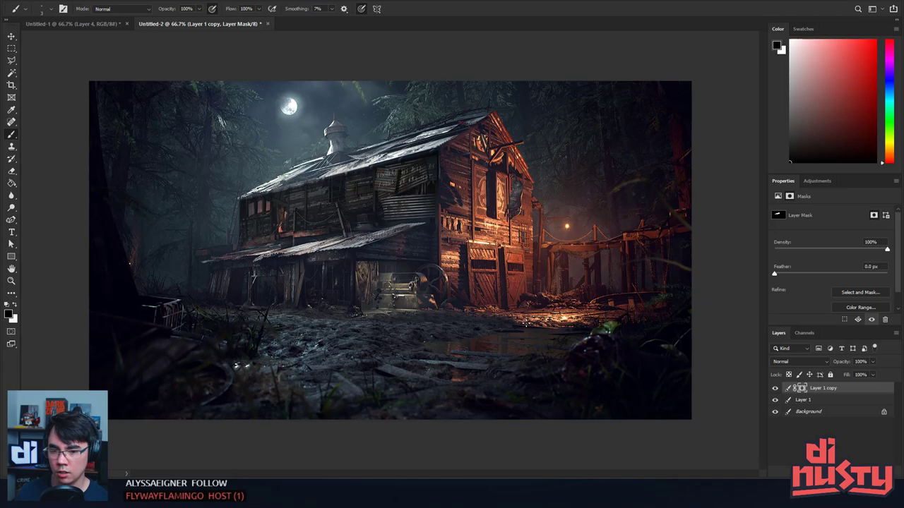
Step: Clone Stamp over the orange speck on the far-left tree edge in Layer 1, sampling nearby pixels
key(ctrl+plus)
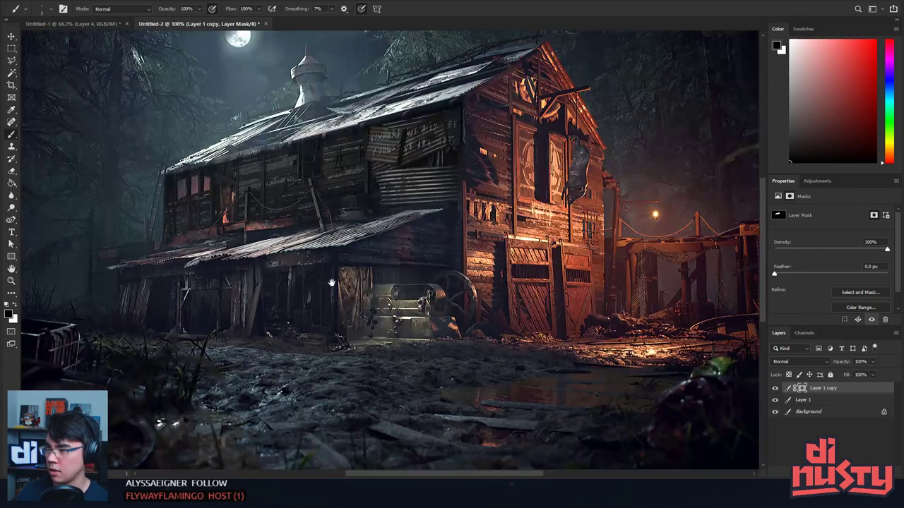
key(ctrl+plus)
drag(237, 365, 495, 263)
key(ctrl+plus)
key(ctrl+plus)
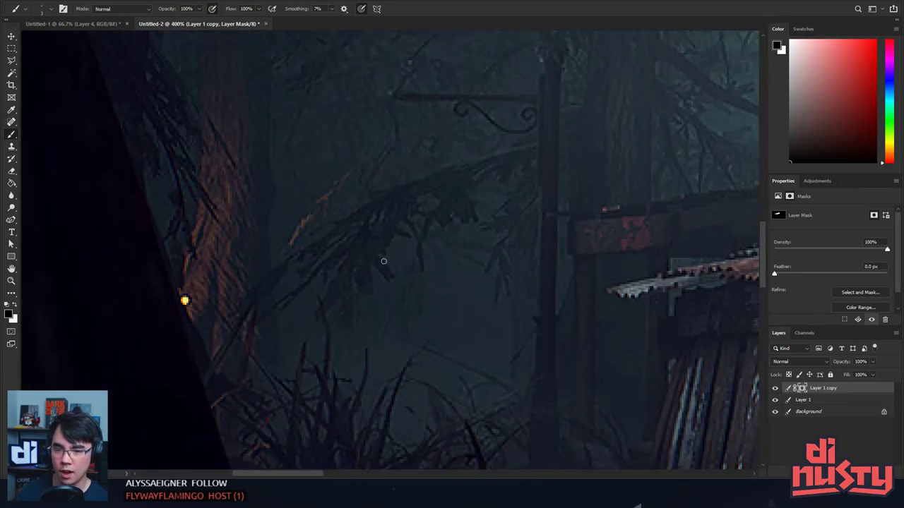
drag(327, 259, 337, 170)
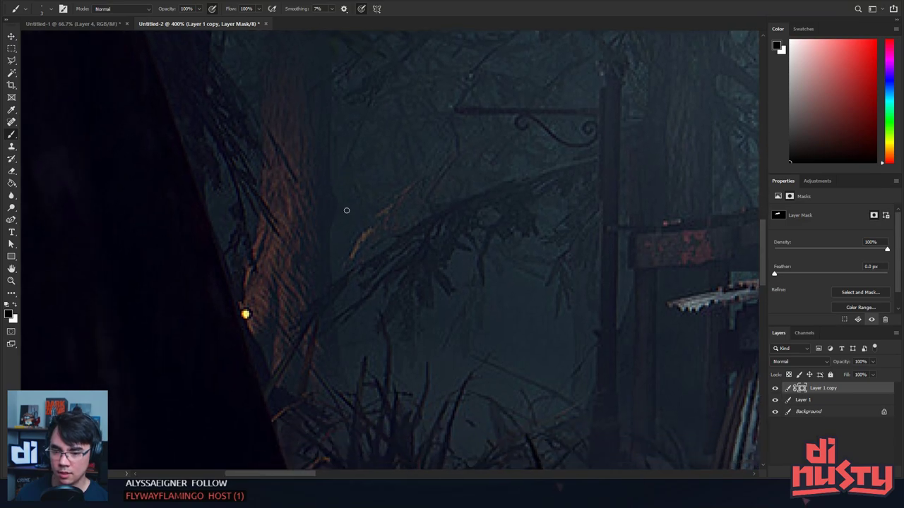
scroll(290, 323, left, 1)
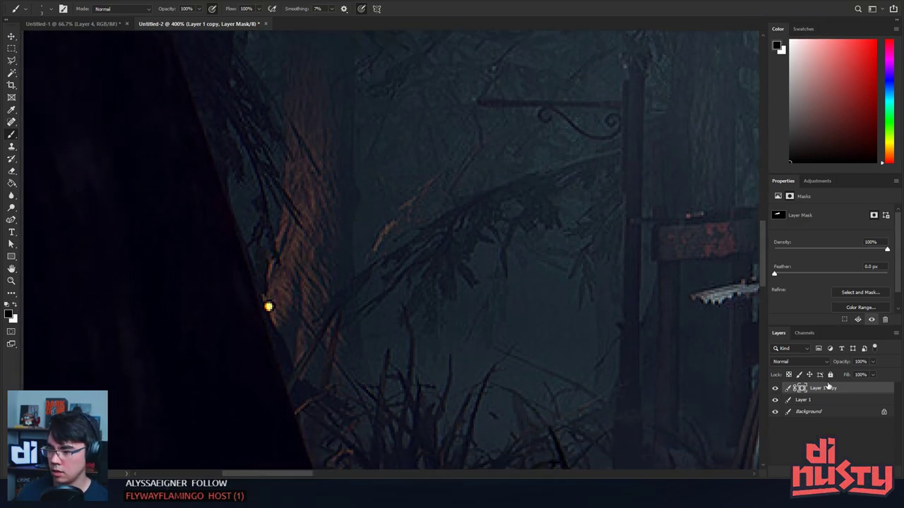
click(813, 400)
key(s)
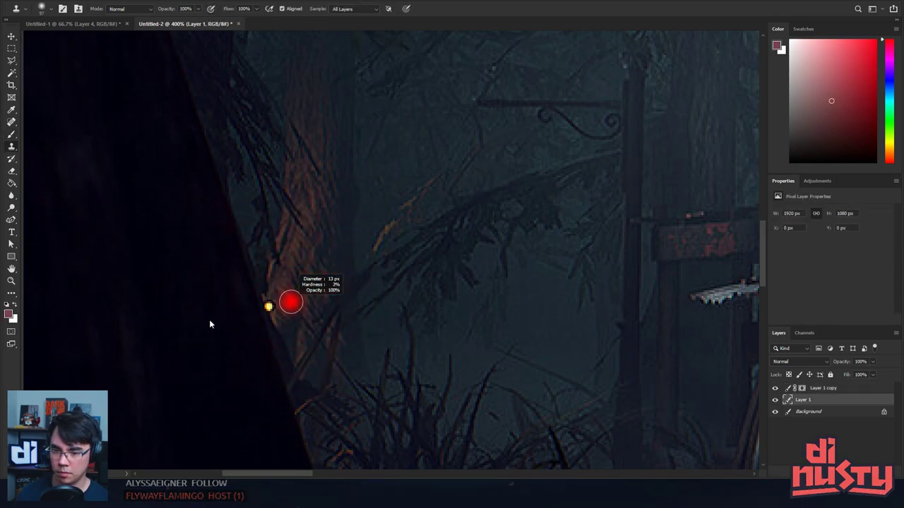
click(273, 306)
click(268, 307)
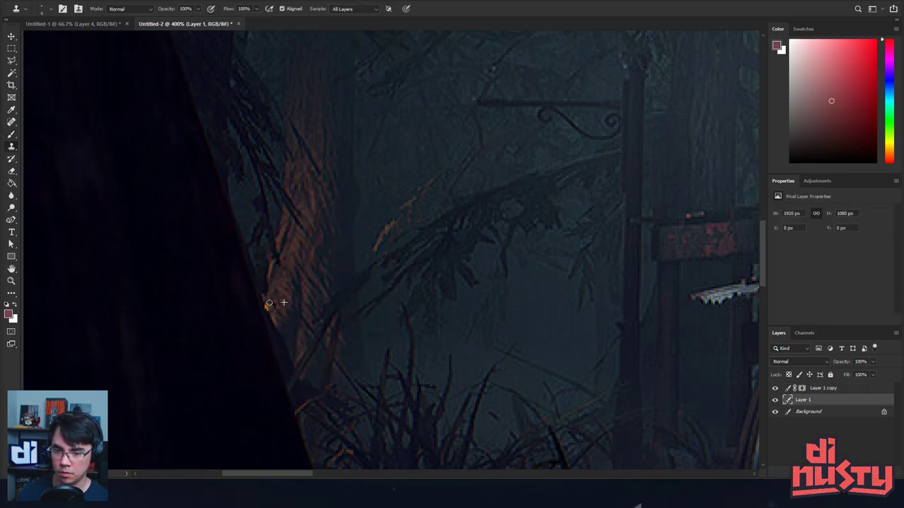
scroll(408, 313, down, 6)
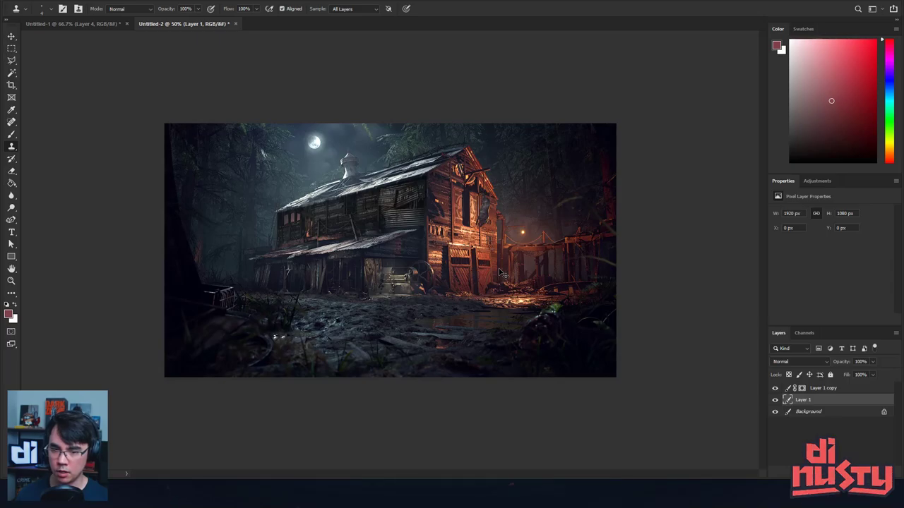
key(ctrl+plus)
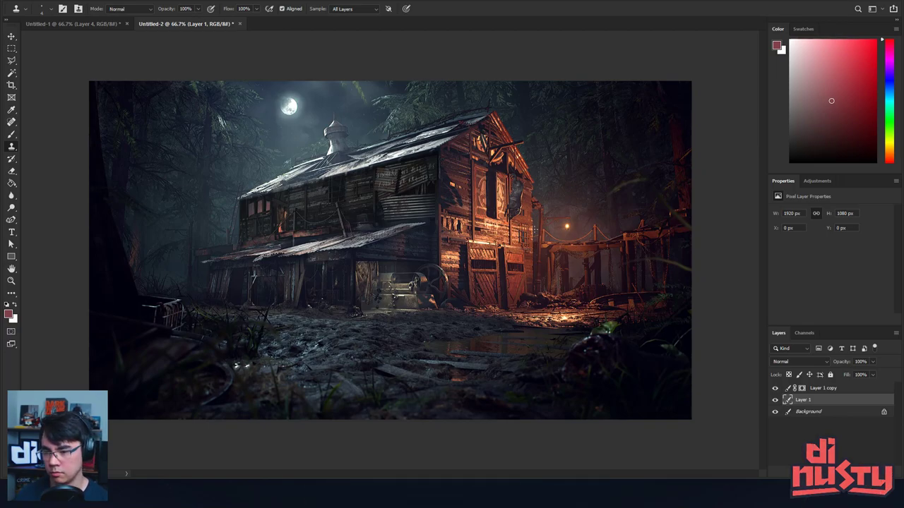
click(775, 388)
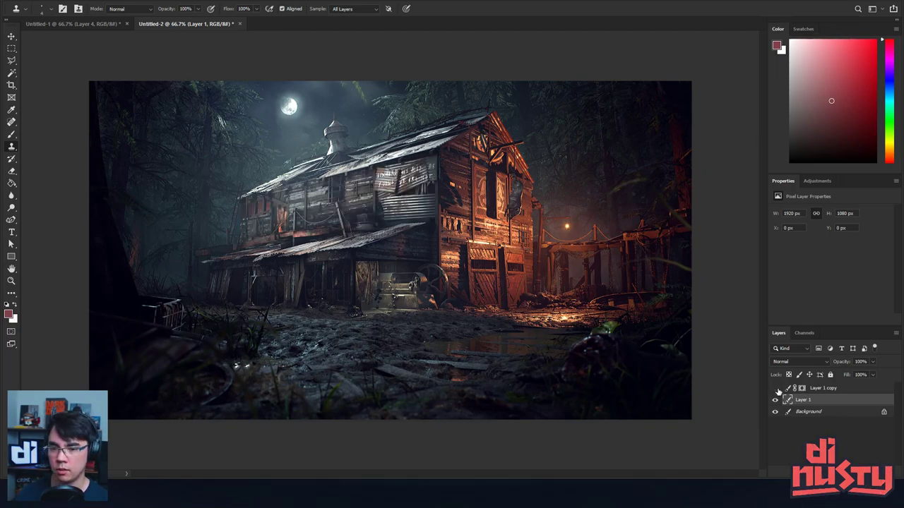
click(775, 388)
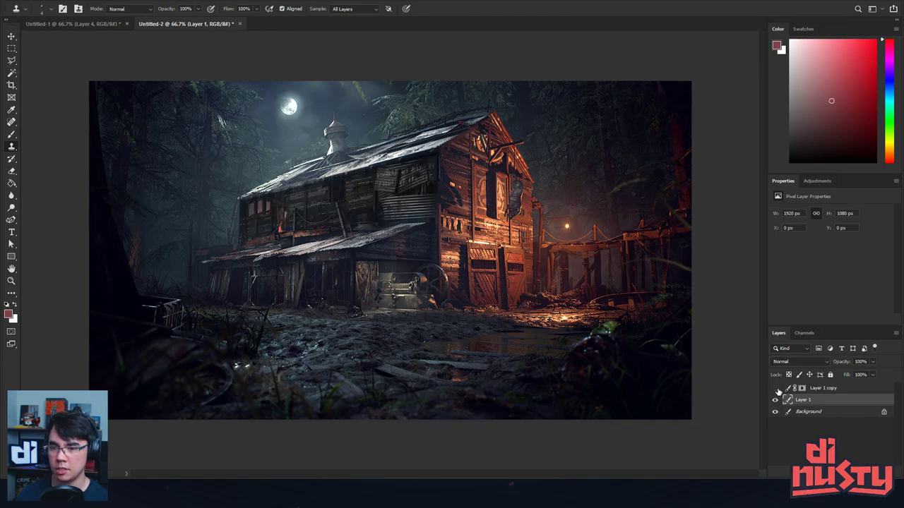
click(775, 389)
click(775, 389)
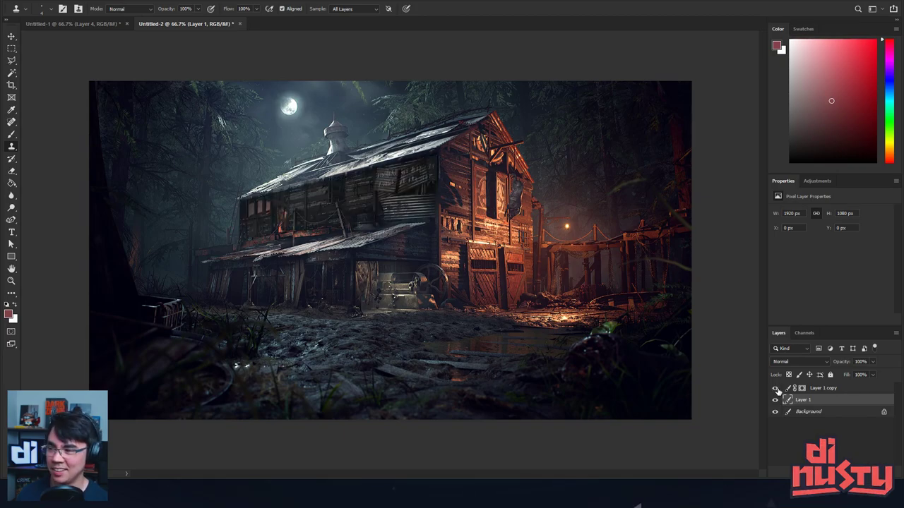
key(ctrl+minus)
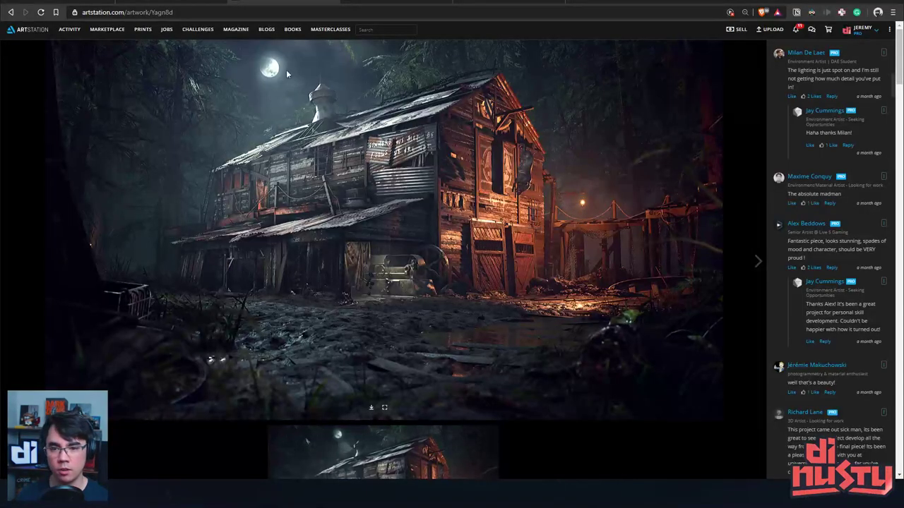
Step: Scroll through the Slaughterhouse - Real-time Environment artwork page
scroll(389, 247, down, 3)
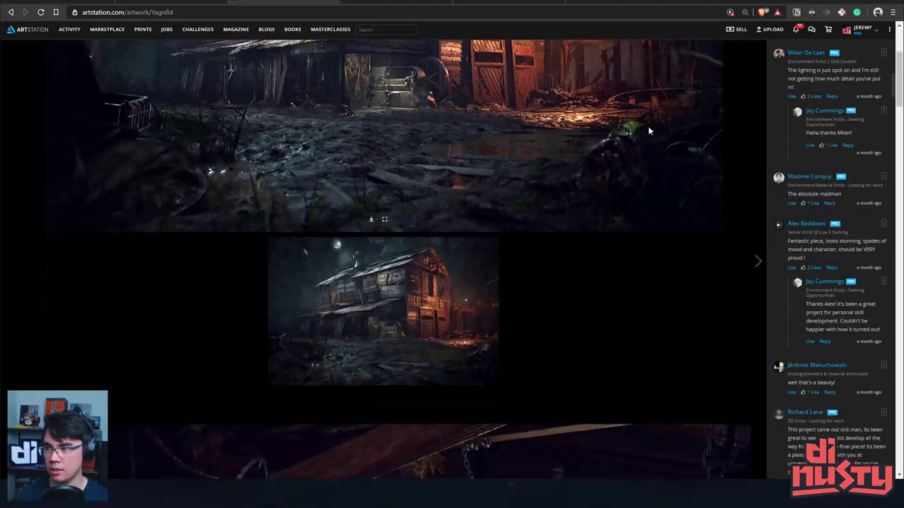
scroll(388, 247, up, 3)
scroll(791, 91, up, 10)
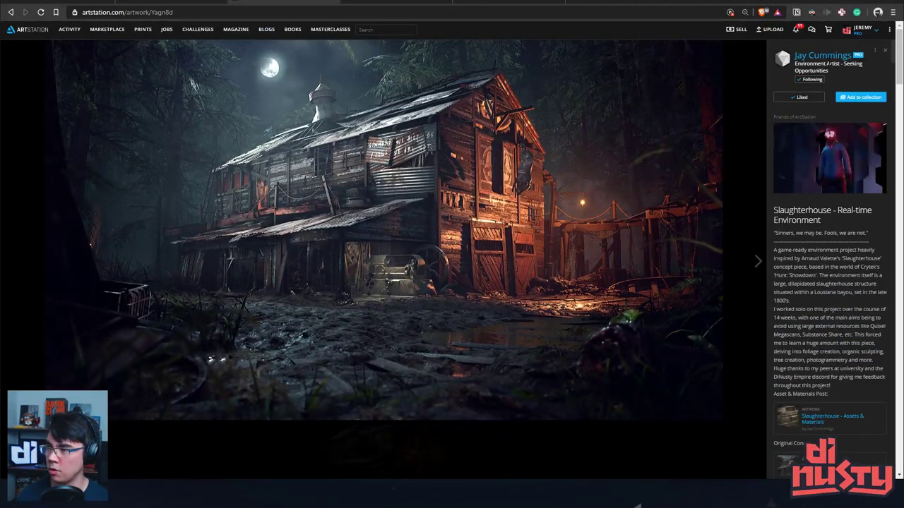
scroll(683, 73, down, 2)
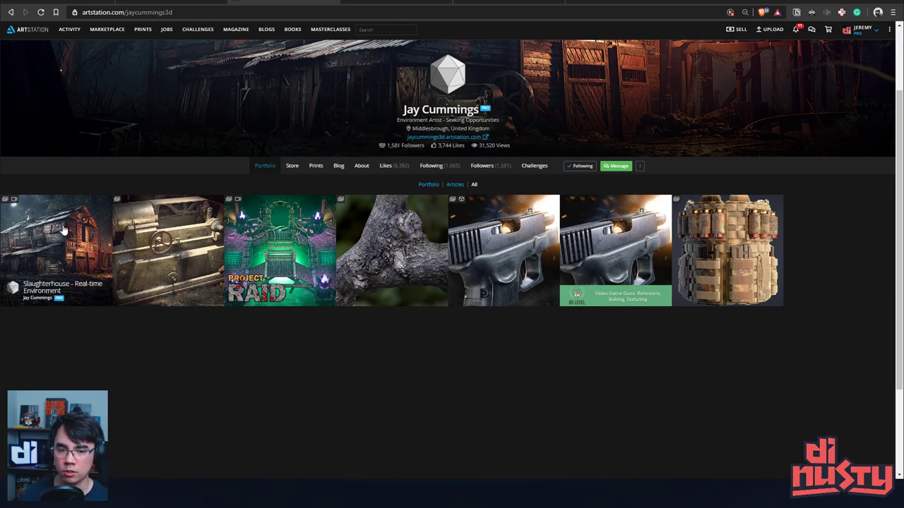
scroll(799, 293, down, 1)
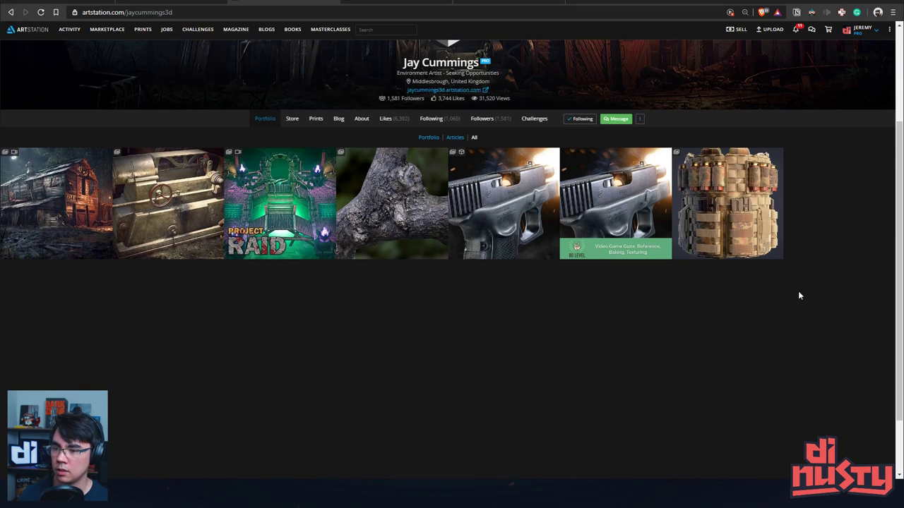
scroll(796, 294, up, 1)
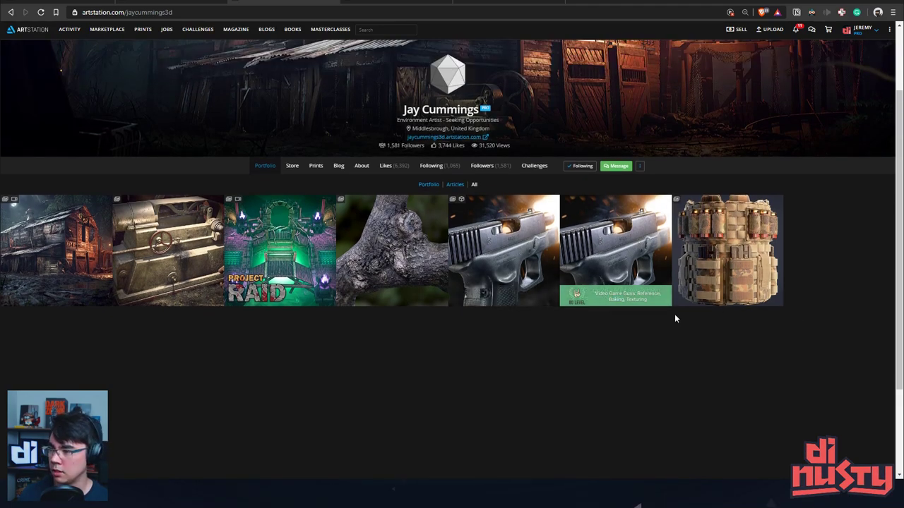
scroll(675, 314, up, 1)
scroll(665, 302, down, 2)
scroll(666, 298, up, 3)
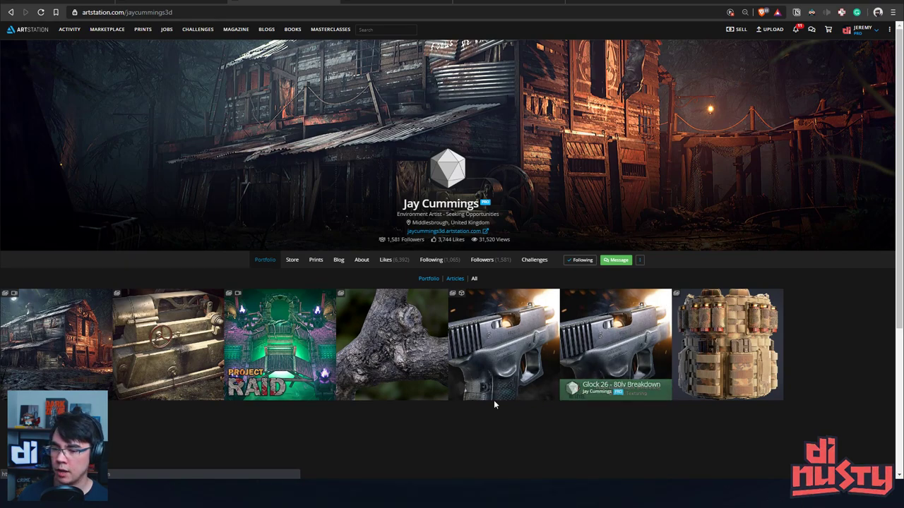
scroll(494, 400, down, 2)
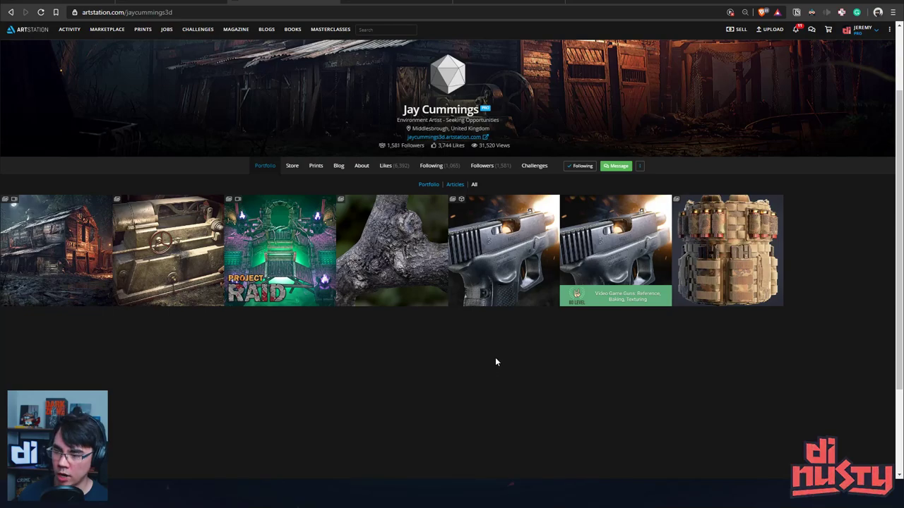